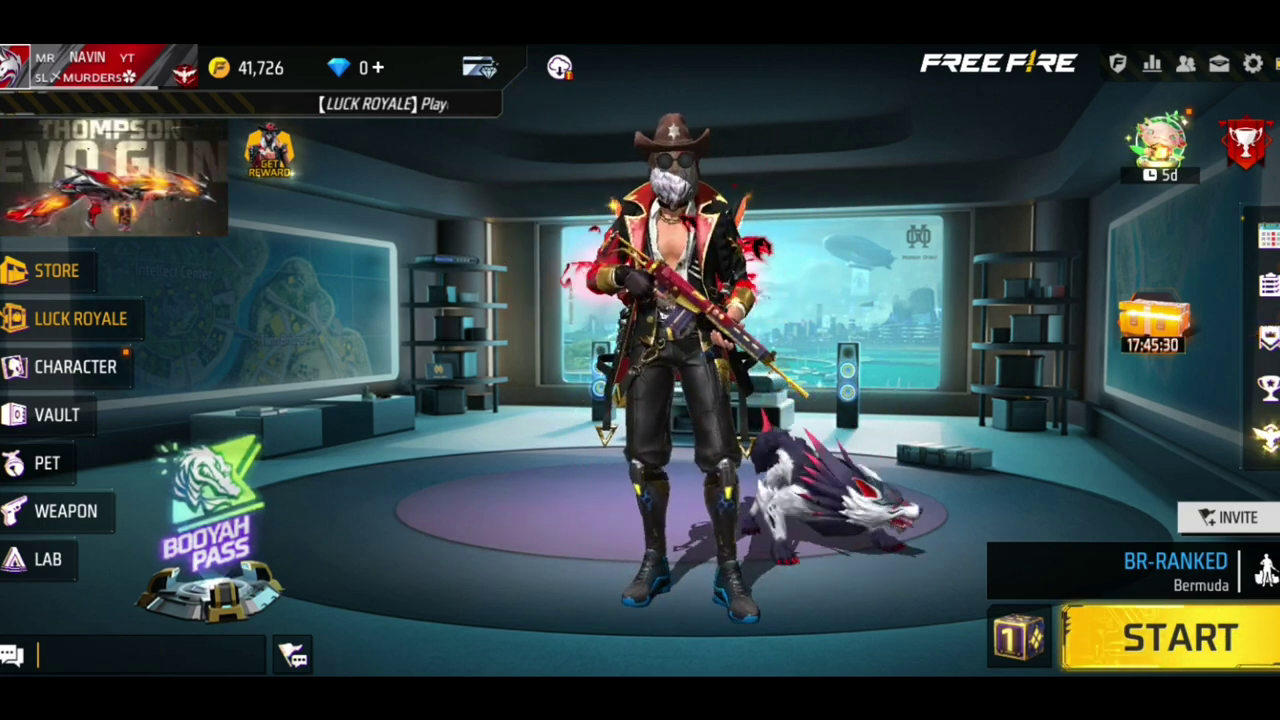
- Make the character dance, then browse the Sensitivity and Auto Pickup settings
left_click(672, 360)
left_click(591, 177)
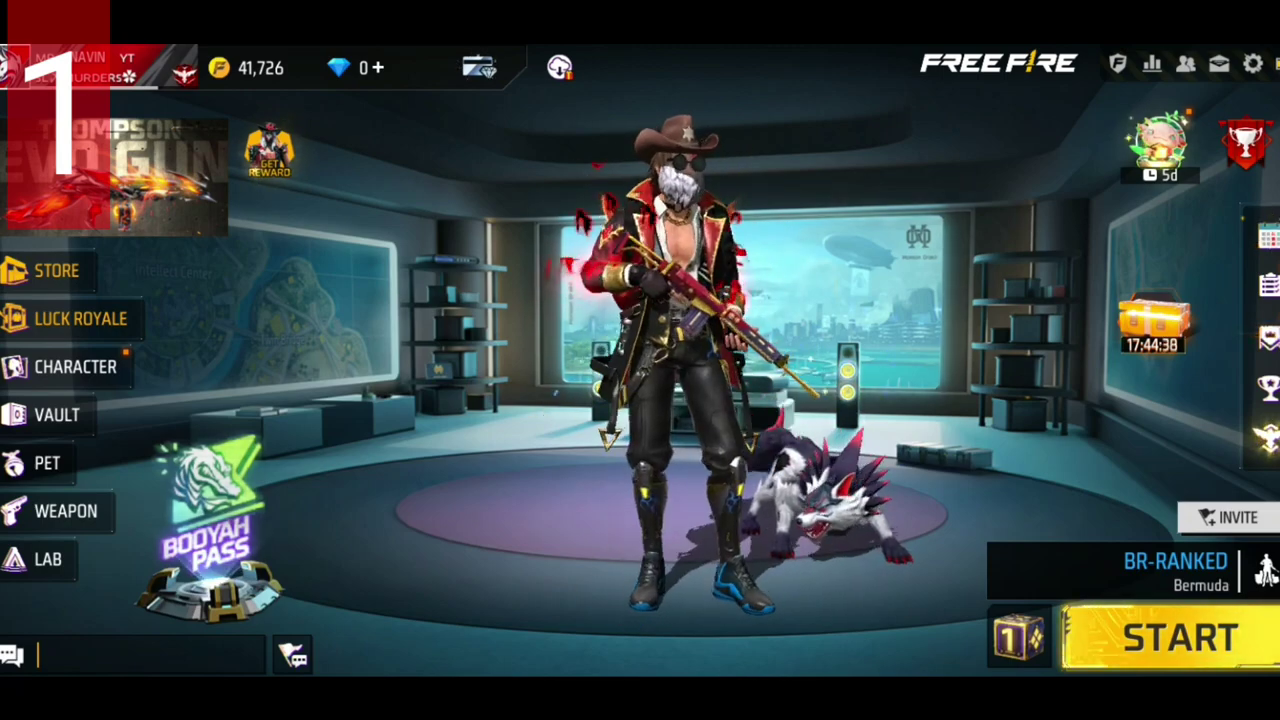
left_click(1252, 64)
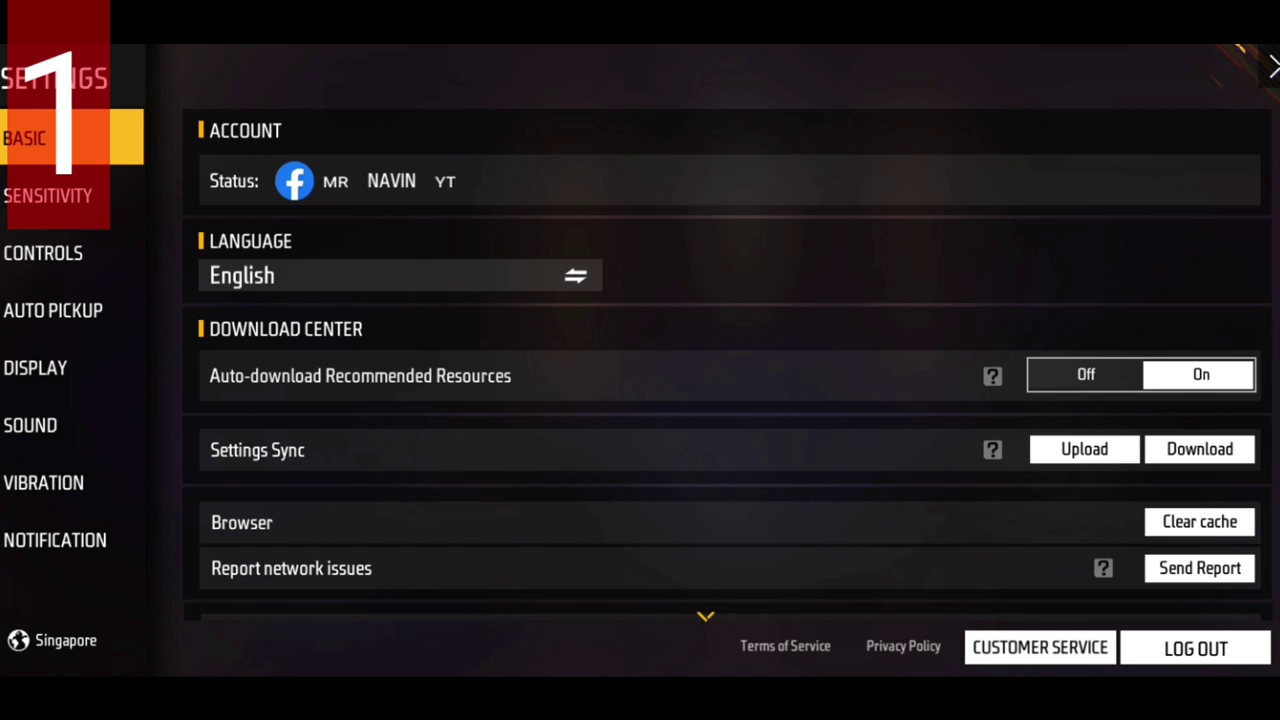
left_click(47, 196)
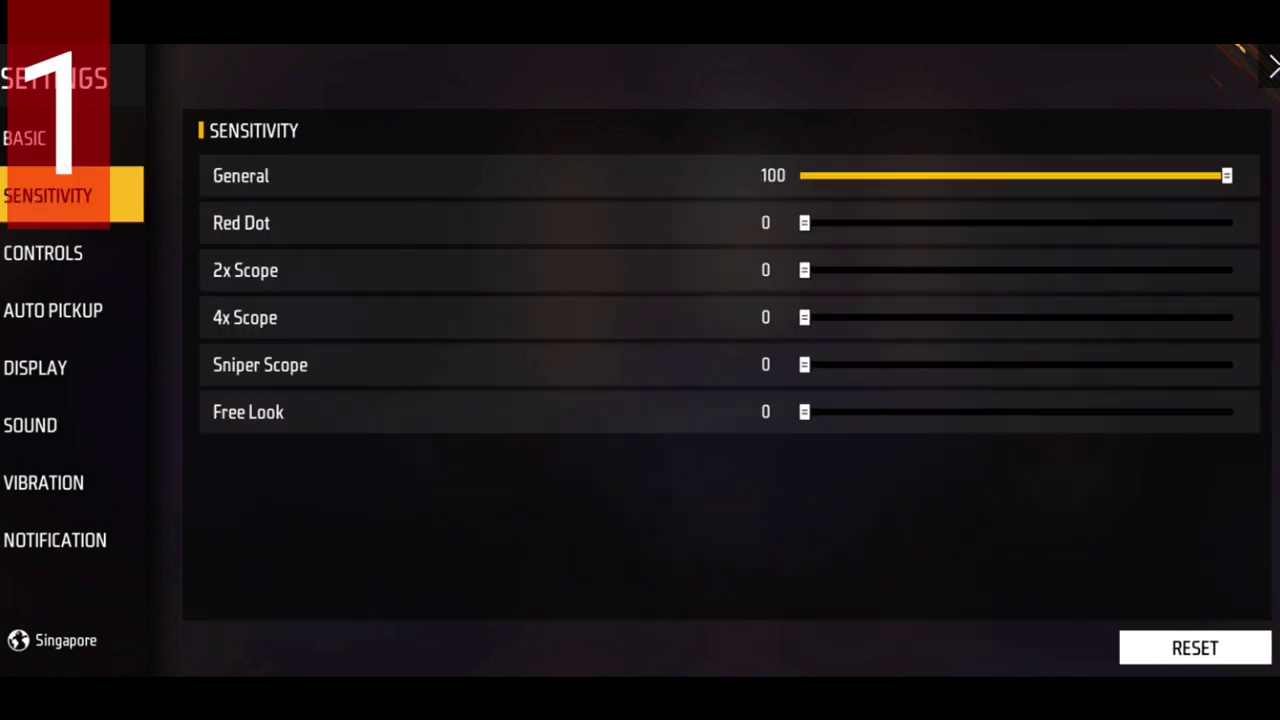
left_click(53, 310)
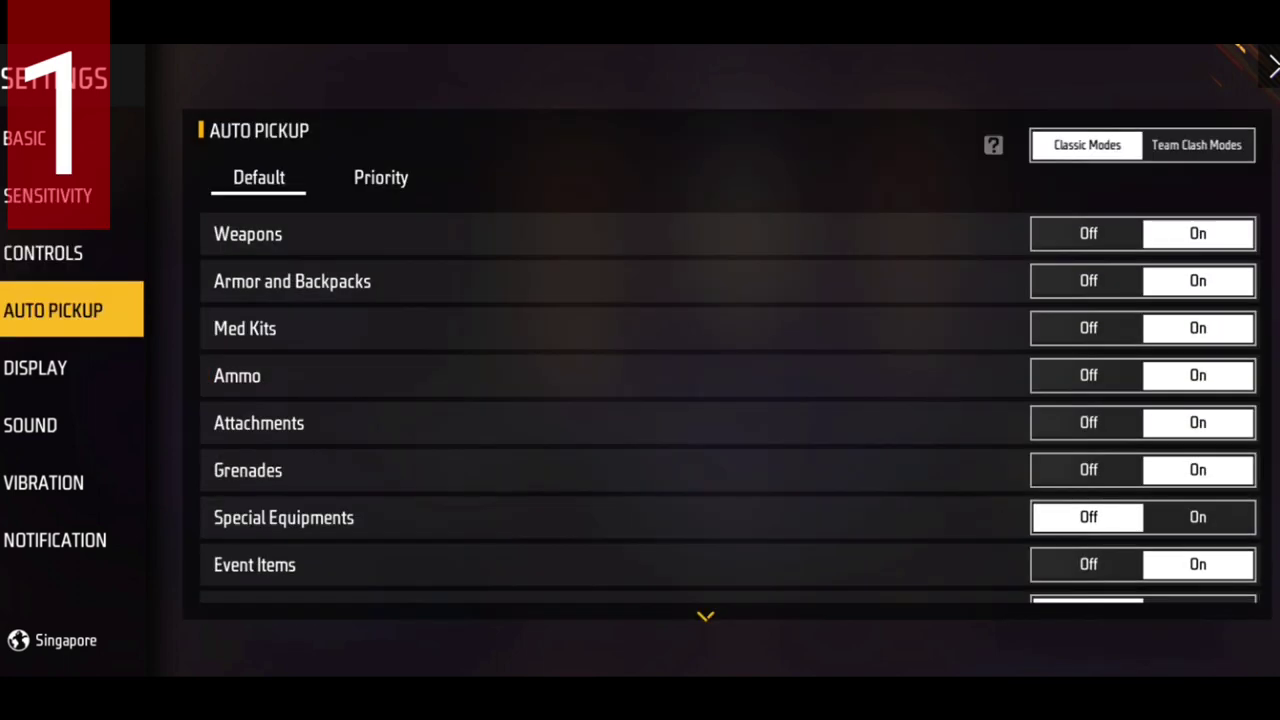
- Clear the browser cache under Basic settings and return to Sensitivity
left_click(24, 138)
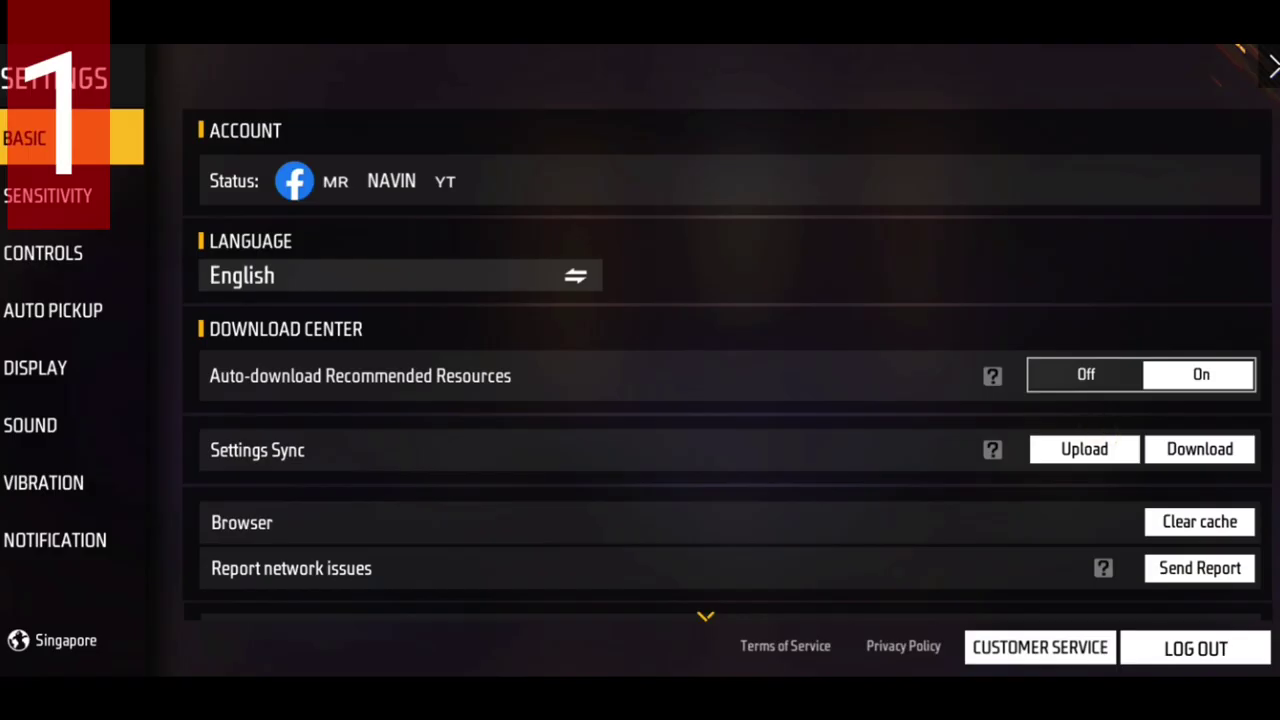
left_click(1200, 521)
left_click(1072, 440)
left_click(47, 196)
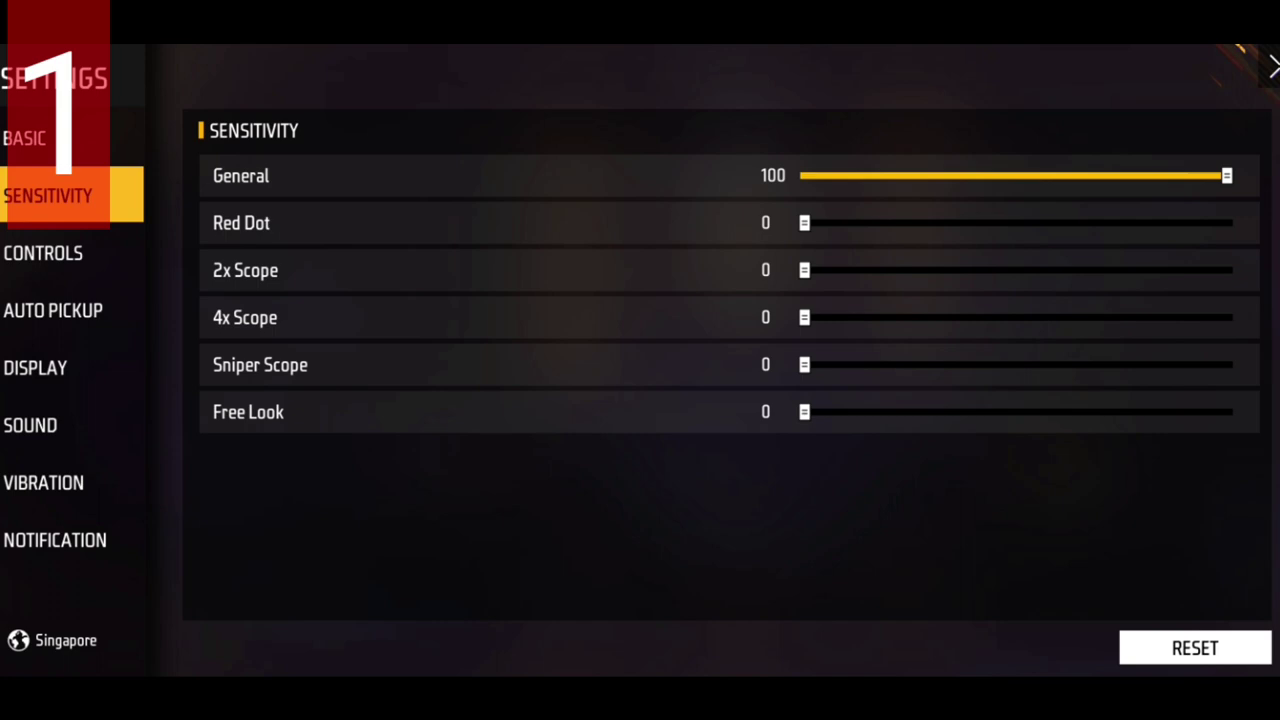
- Go to the Display settings and compare Smooth and Standard graphics quality
left_click(43, 253)
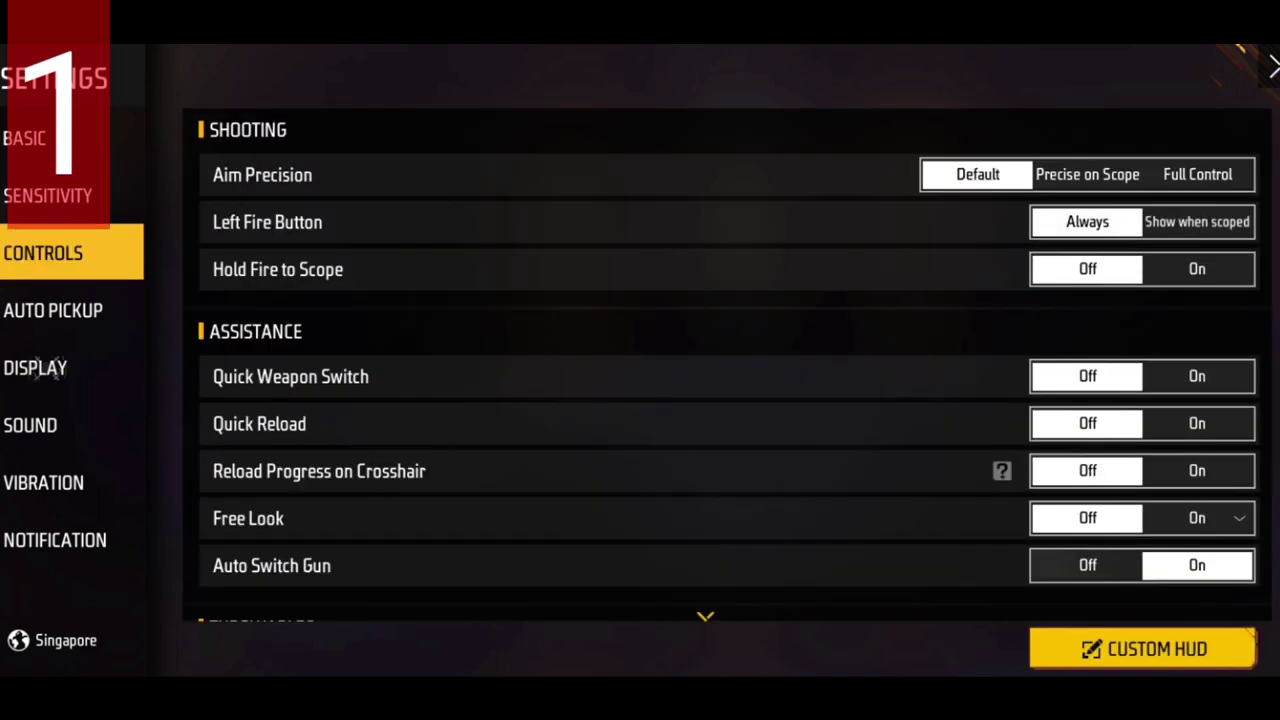
left_click(35, 367)
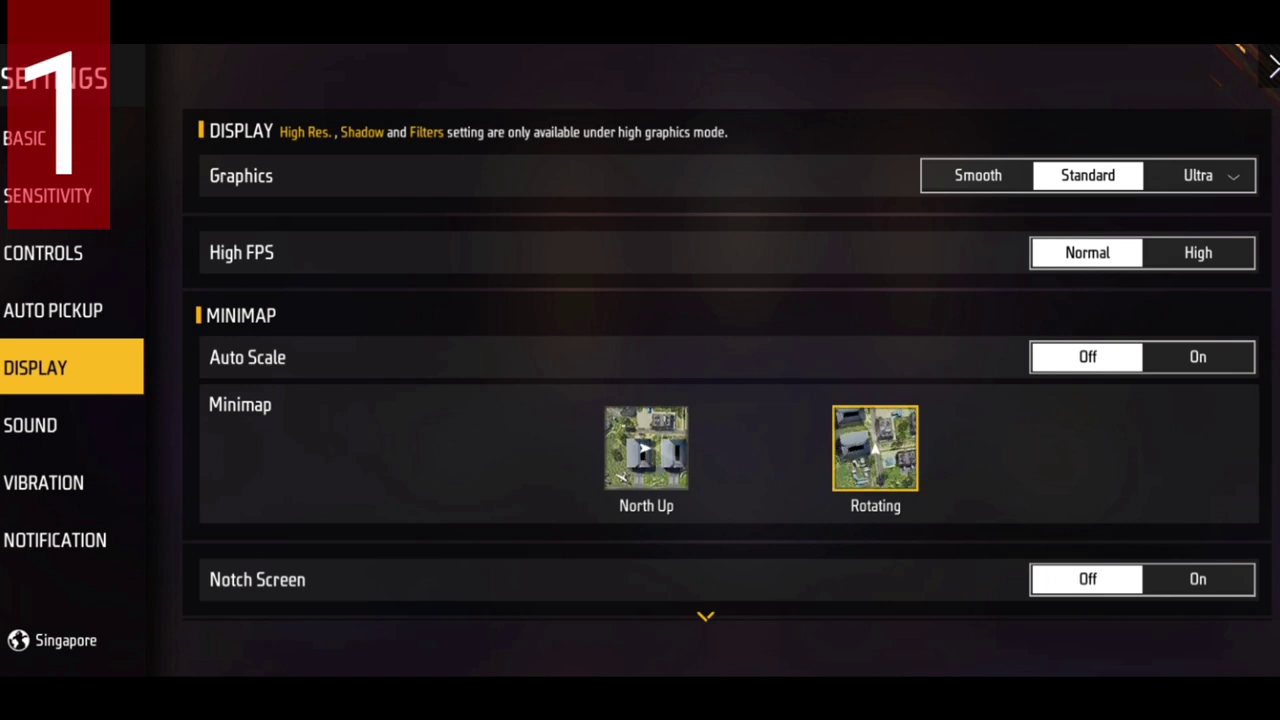
left_click(977, 175)
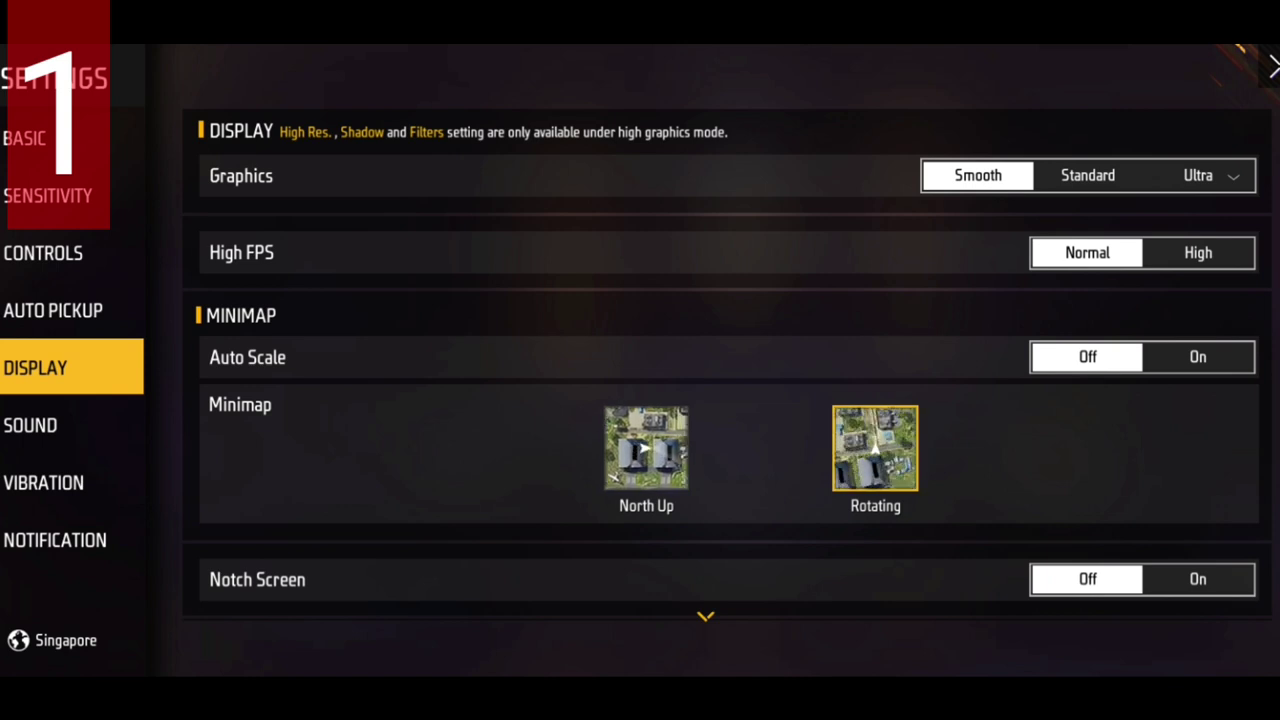
left_click(1087, 175)
left_click(977, 175)
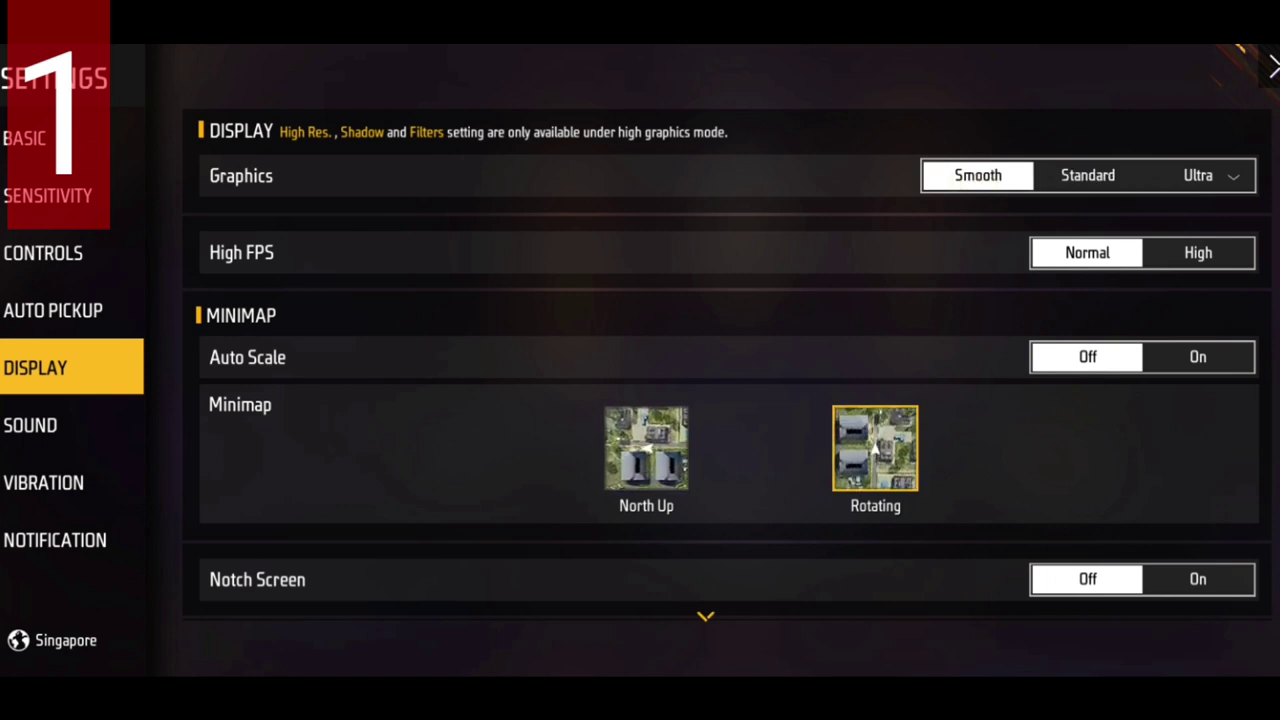
left_click(1087, 175)
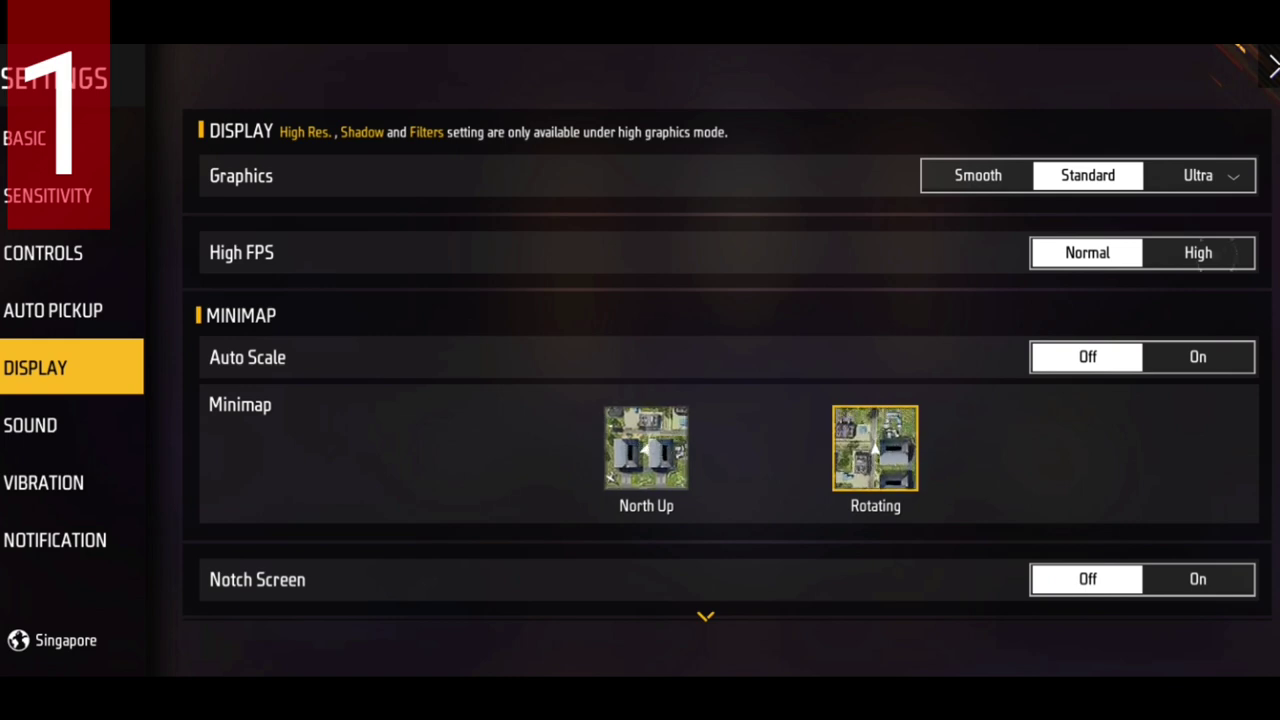
- Decline High FPS to keep Normal, preview Ultra, and settle on Smooth graphics
left_click(1198, 252)
left_click(902, 440)
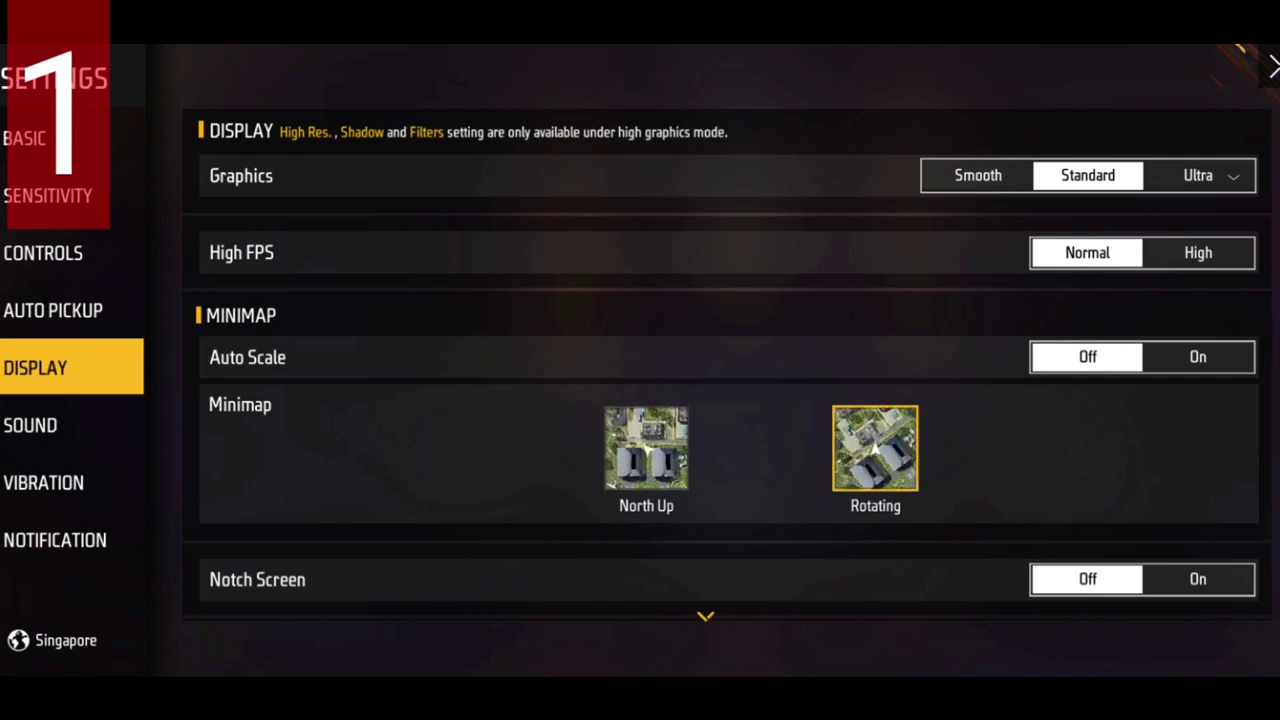
scroll(727, 365, "down", 2)
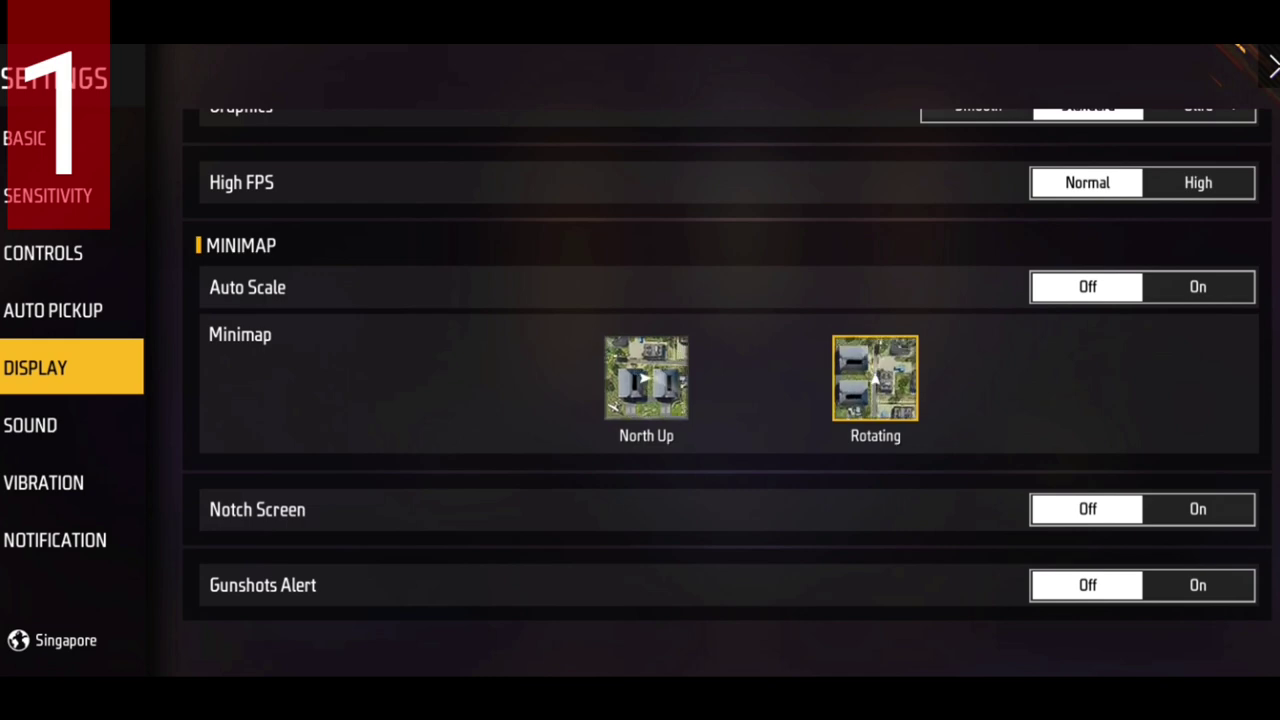
scroll(727, 370, "up", 2)
scroll(727, 370, "down", 2)
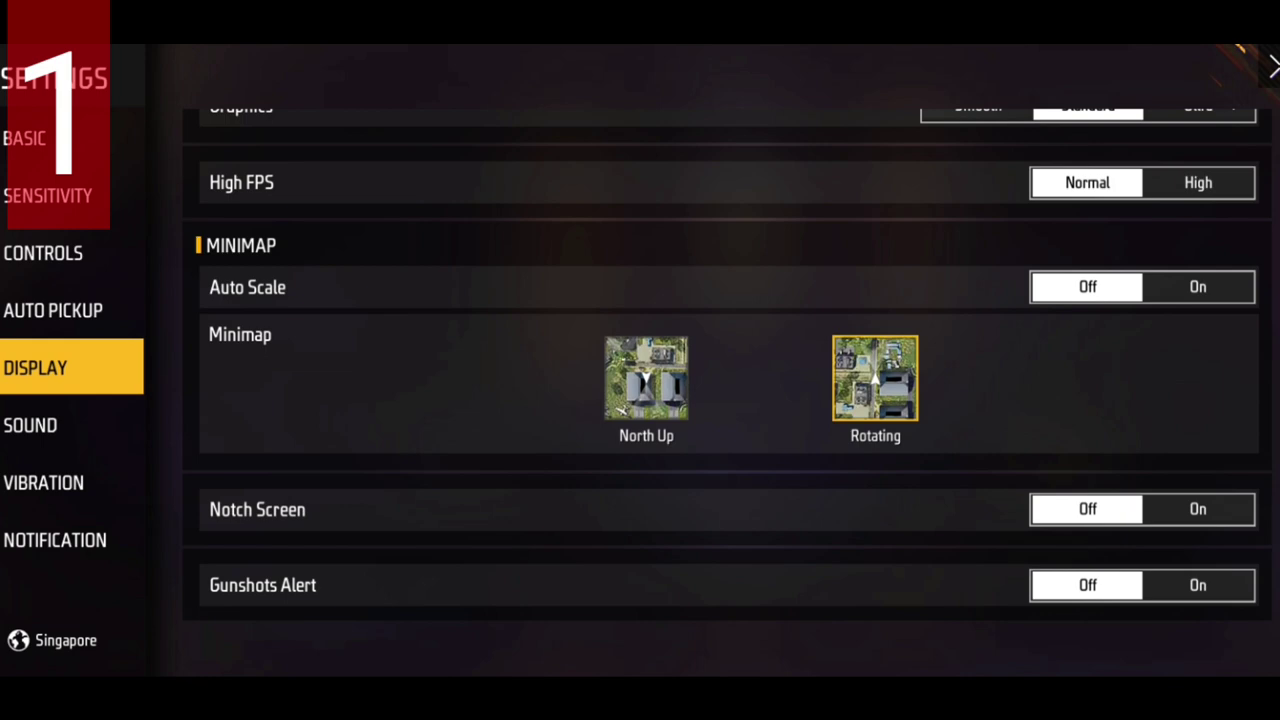
scroll(727, 370, "up", 1)
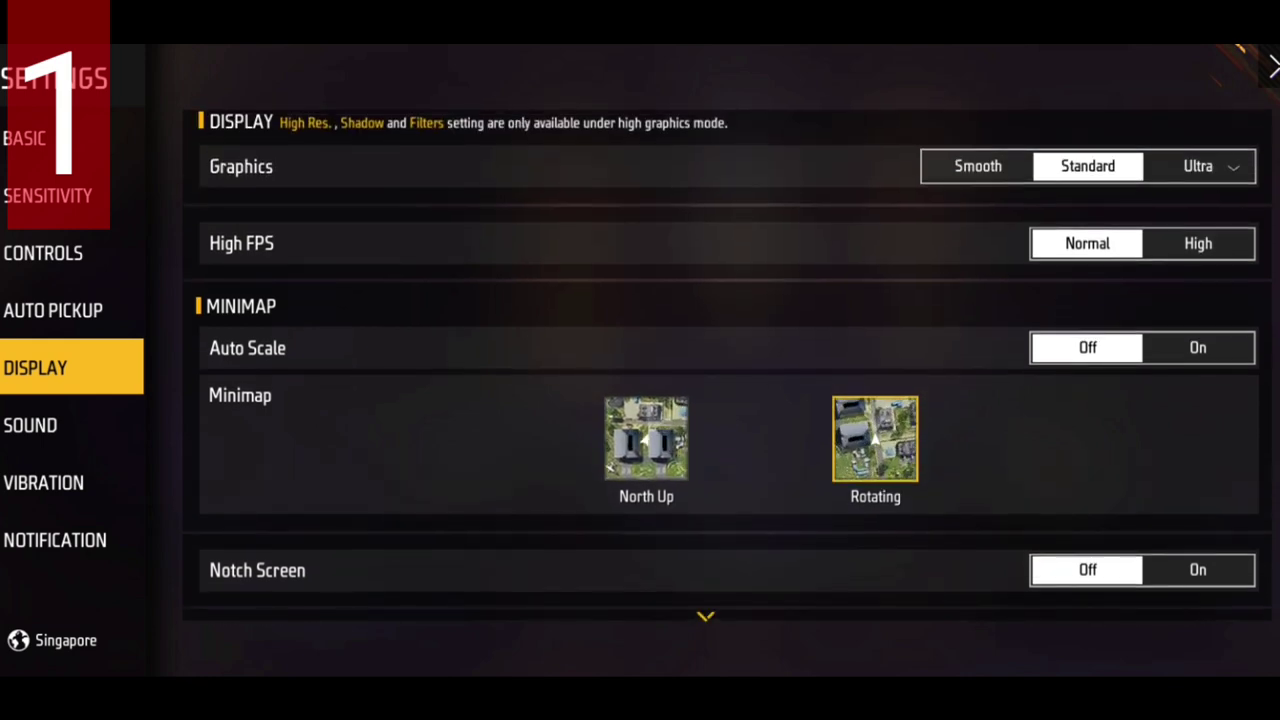
left_click(1200, 168)
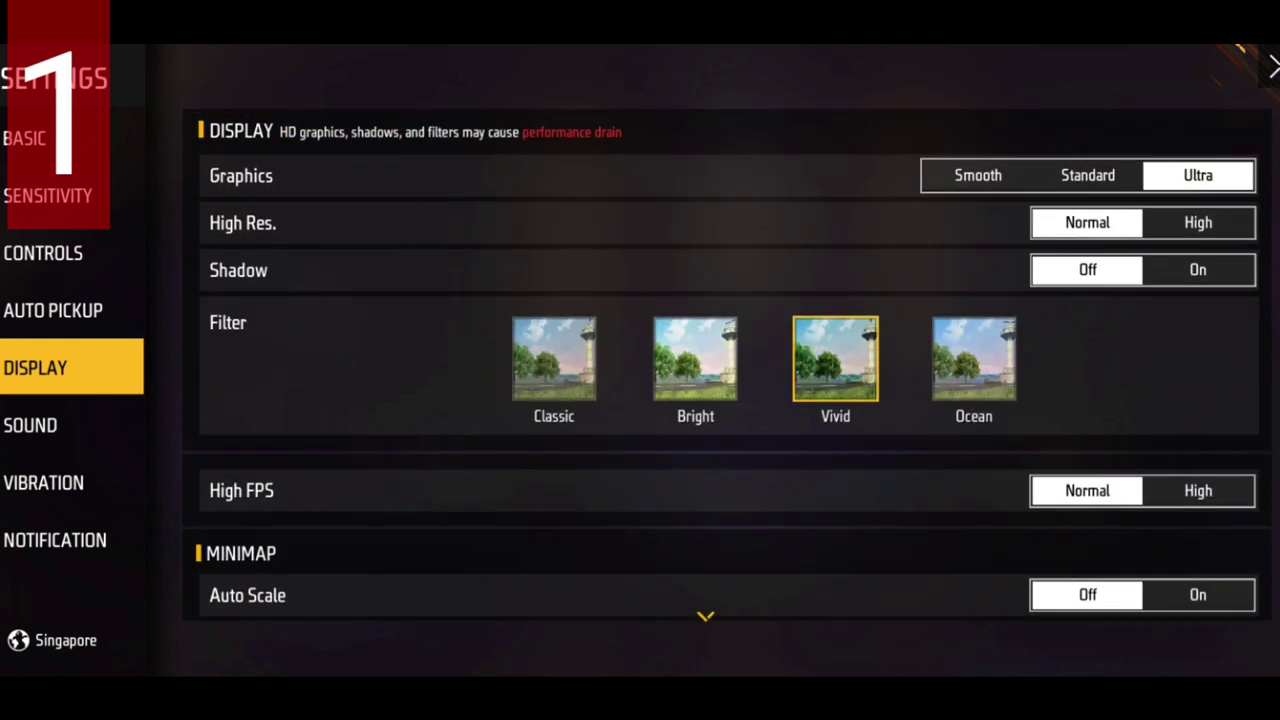
left_click(1088, 175)
scroll(727, 358, "down", 1)
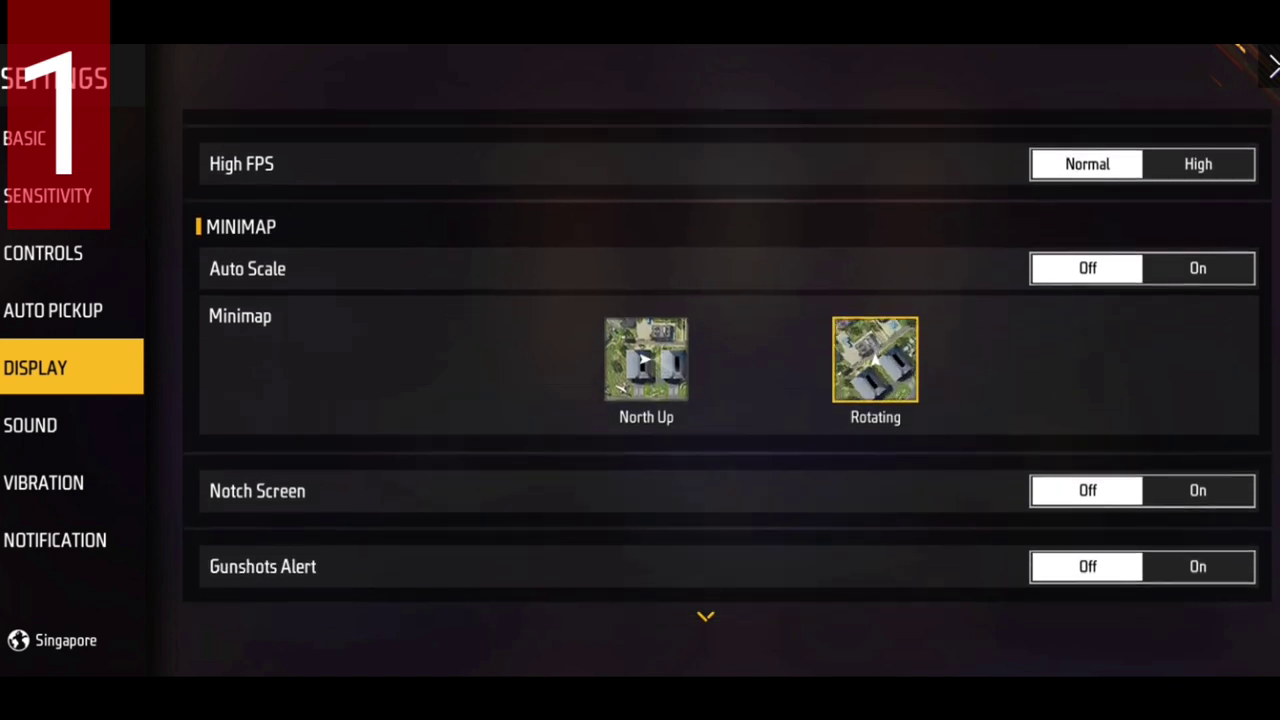
scroll(727, 358, "up", 1)
left_click(978, 175)
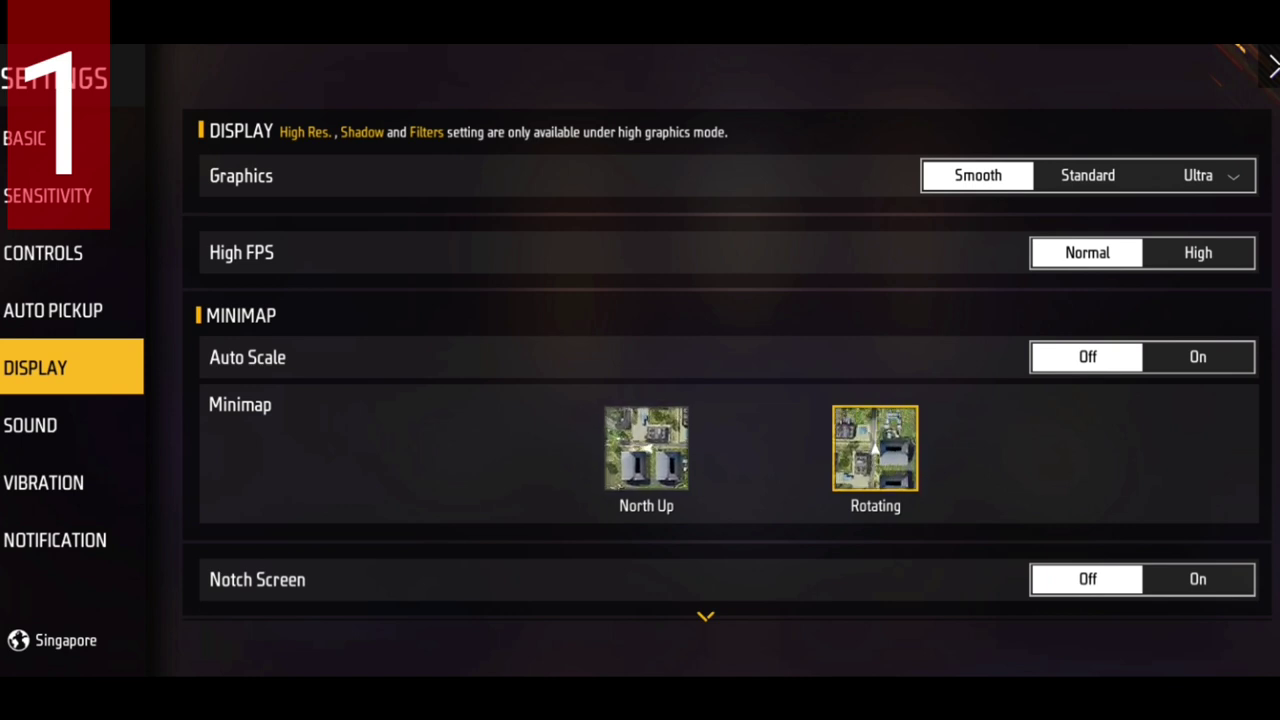
- Back in the lobby, choose Lone Wolf mode and start matchmaking
left_click(1267, 66)
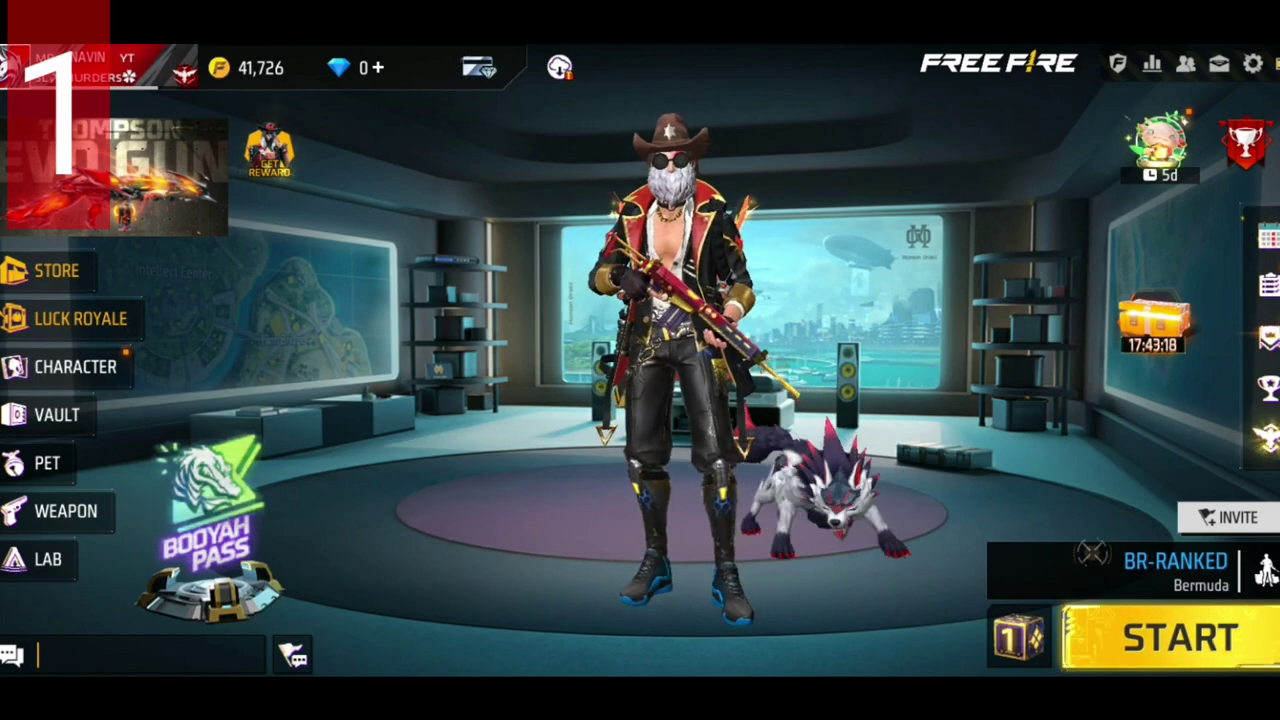
left_click(1175, 568)
left_click_drag(900, 300, 660, 300)
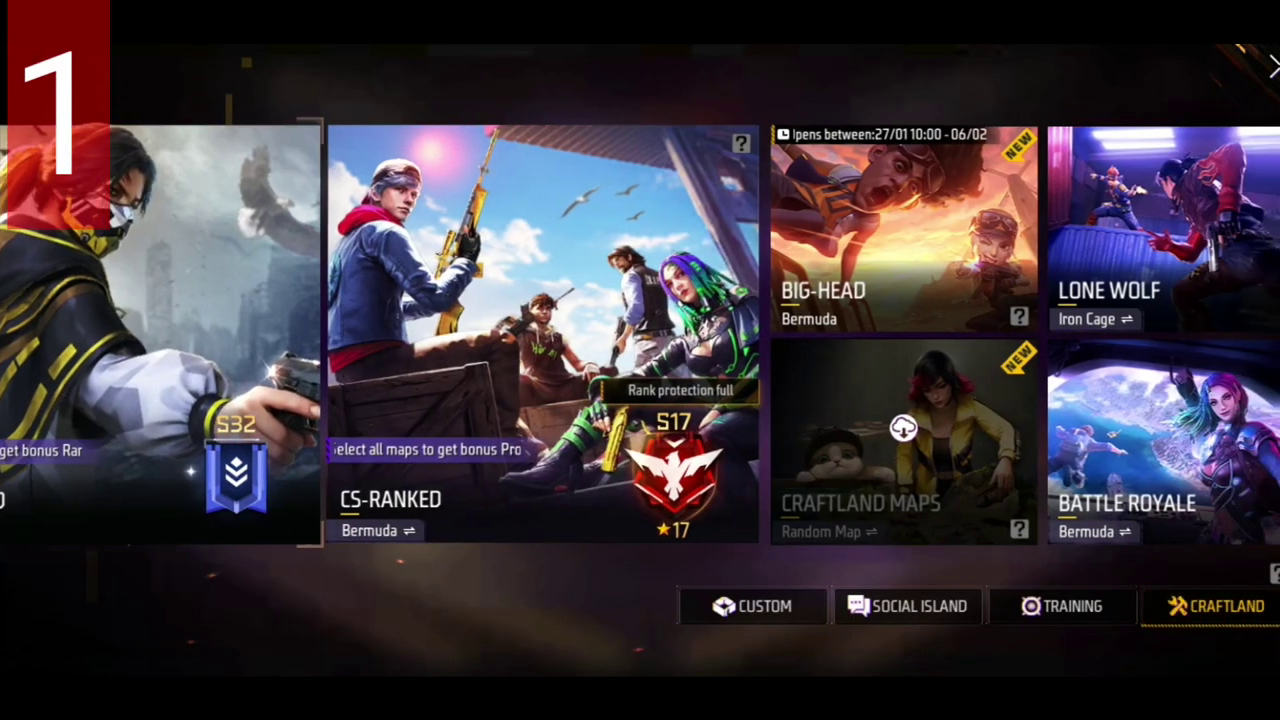
left_click(1053, 230)
left_click(1180, 634)
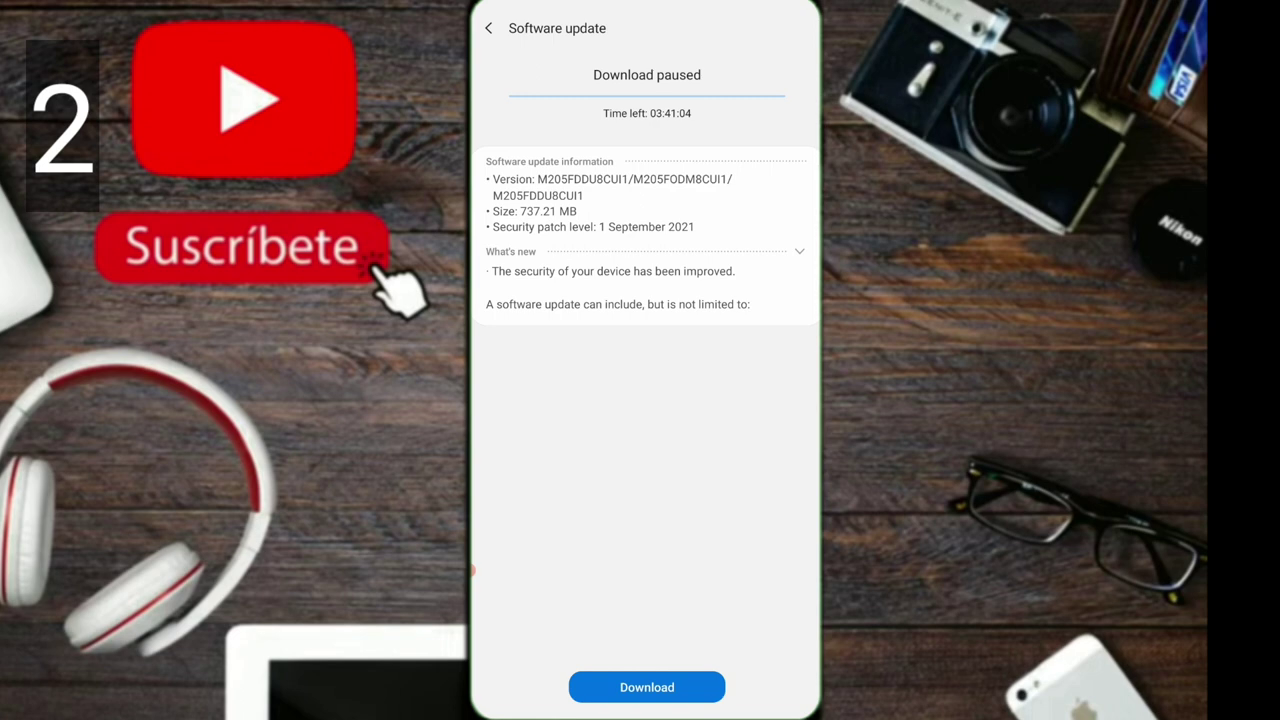
- Back out of the paused Software update page
left_click(488, 28)
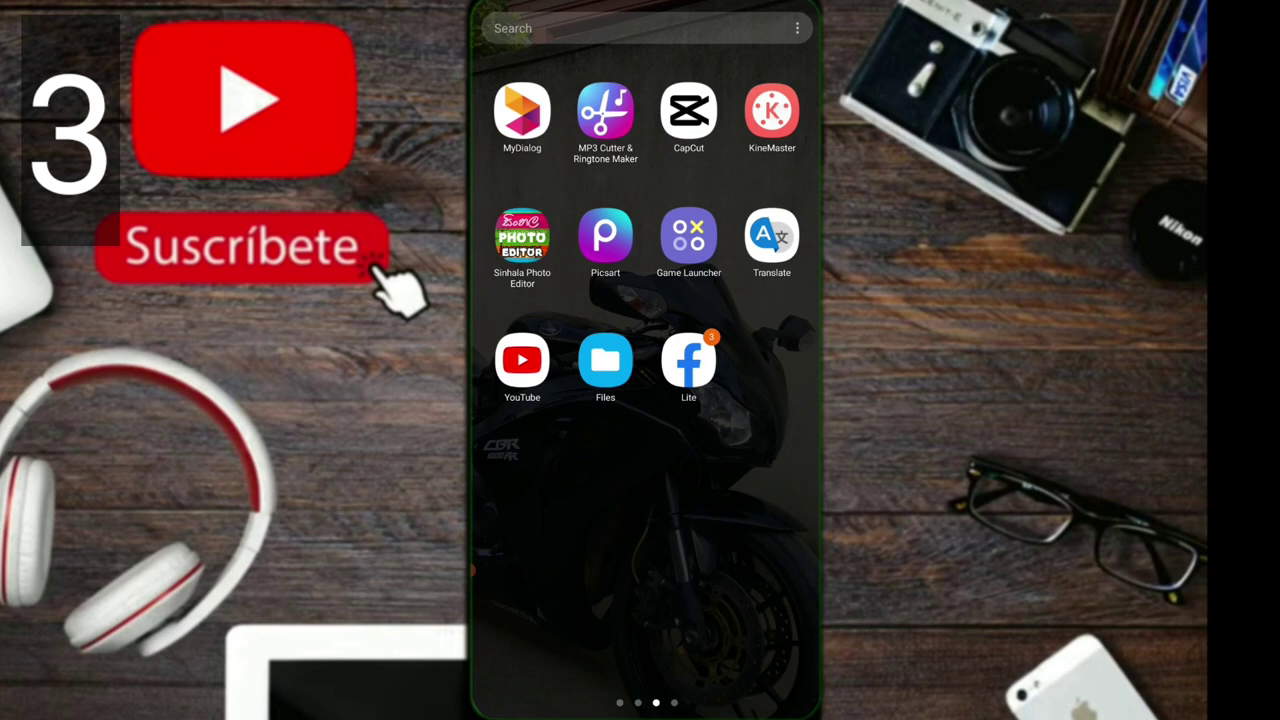
- Launch Game Launcher from the app drawer and pull up its game library
left_click_drag(688, 235, 700, 255)
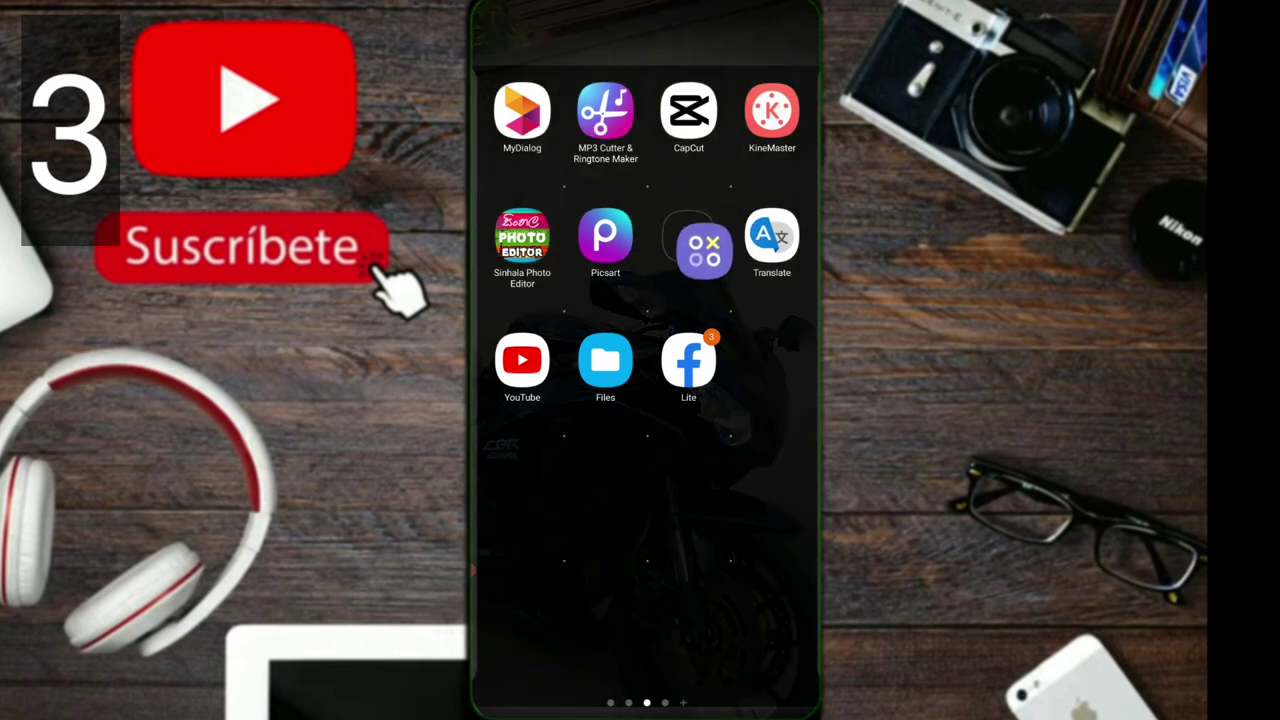
left_click_drag(700, 255, 700, 250)
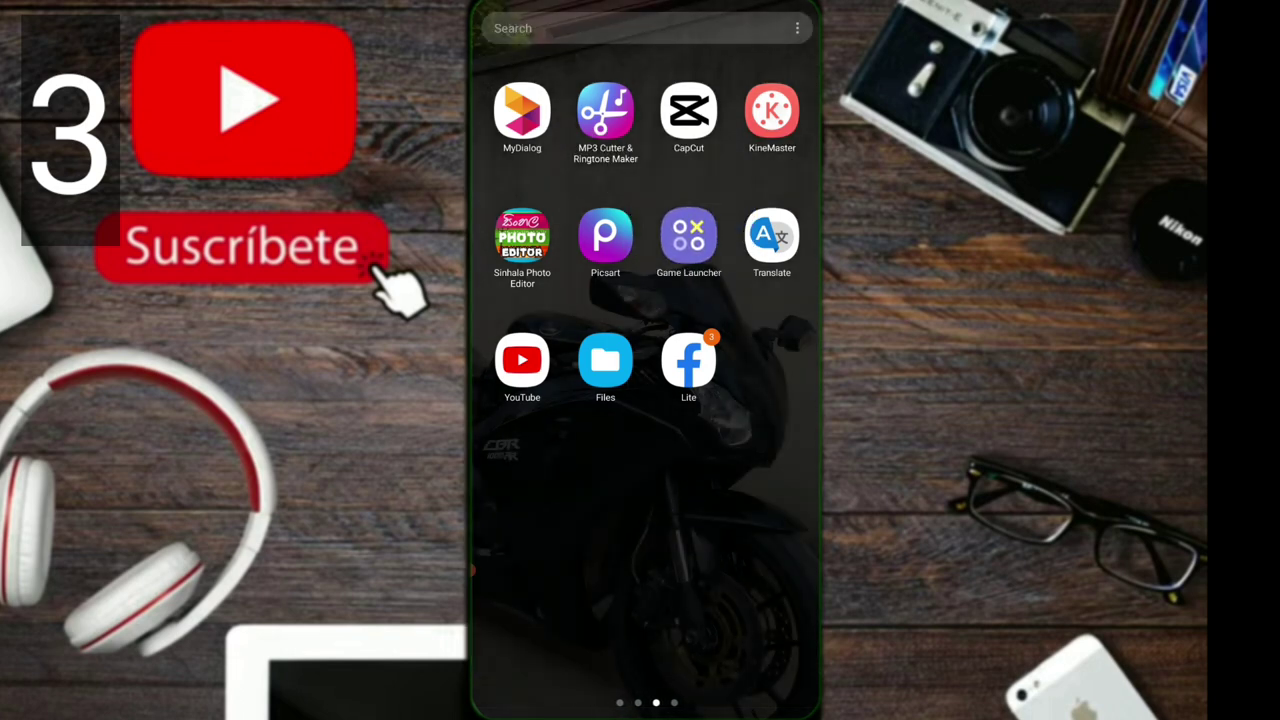
left_click(688, 235)
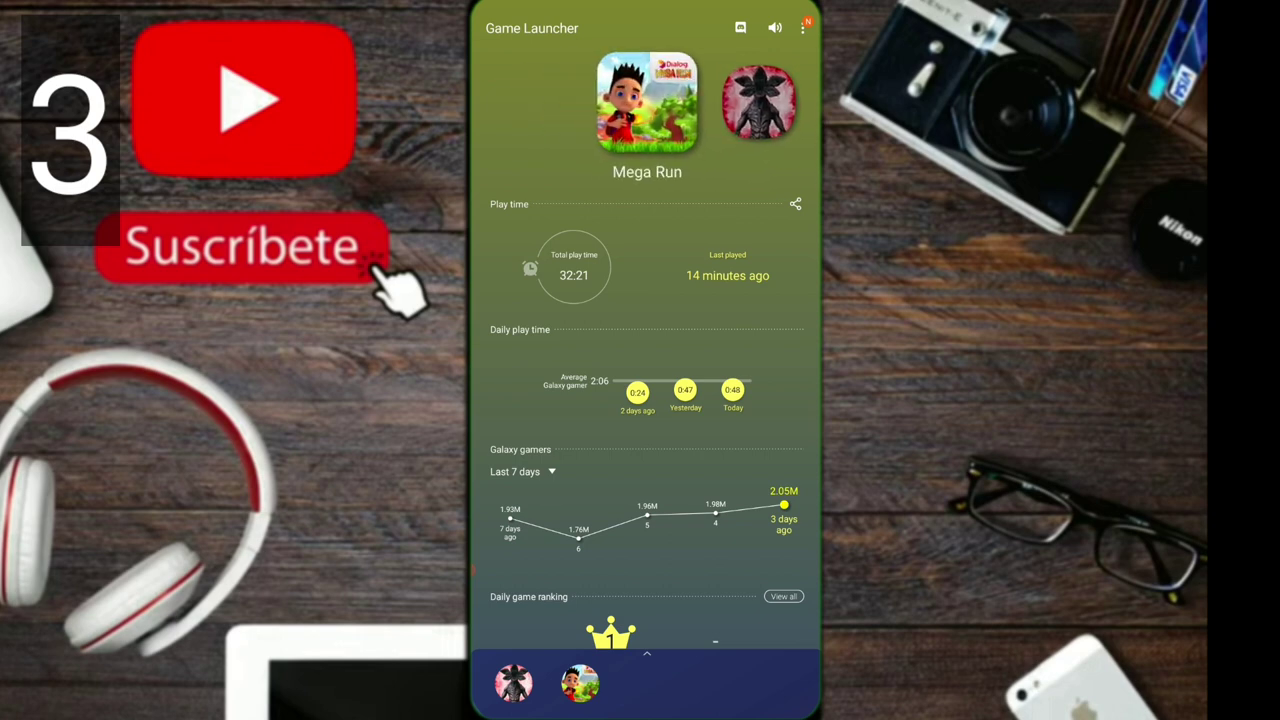
scroll(646, 400, "down", 3)
scroll(646, 400, "up", 3)
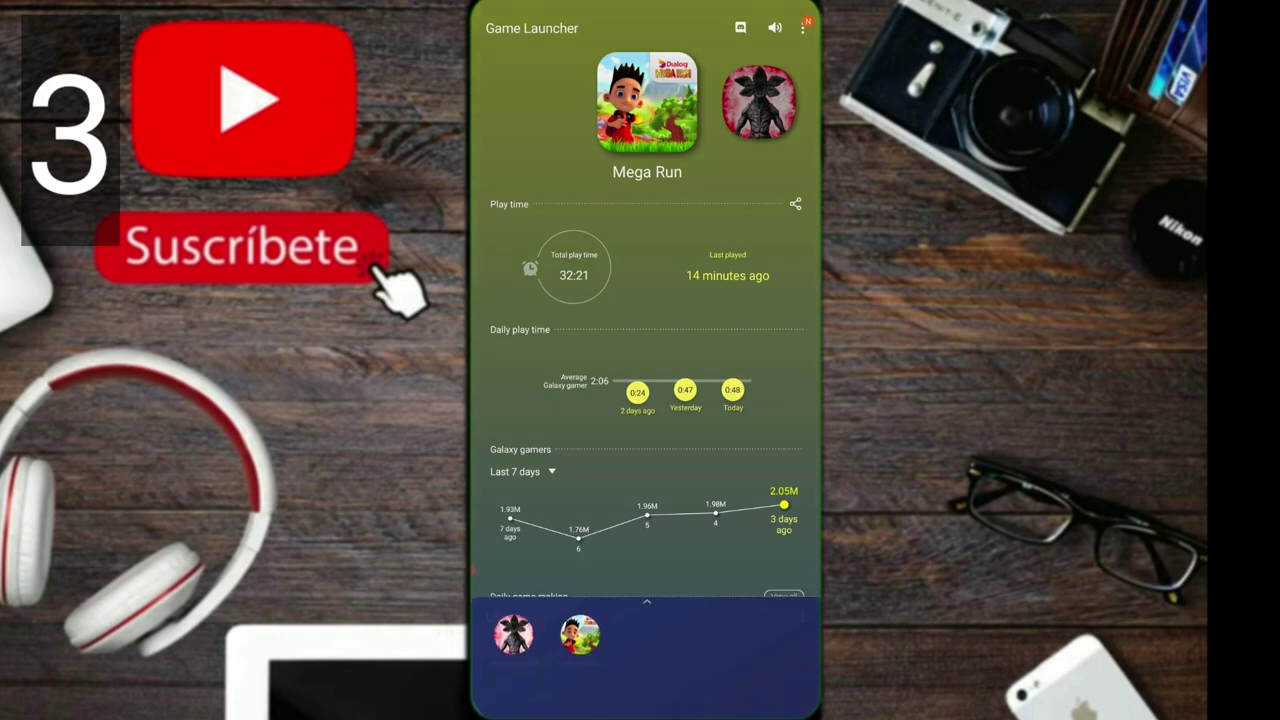
left_click_drag(646, 670, 646, 150)
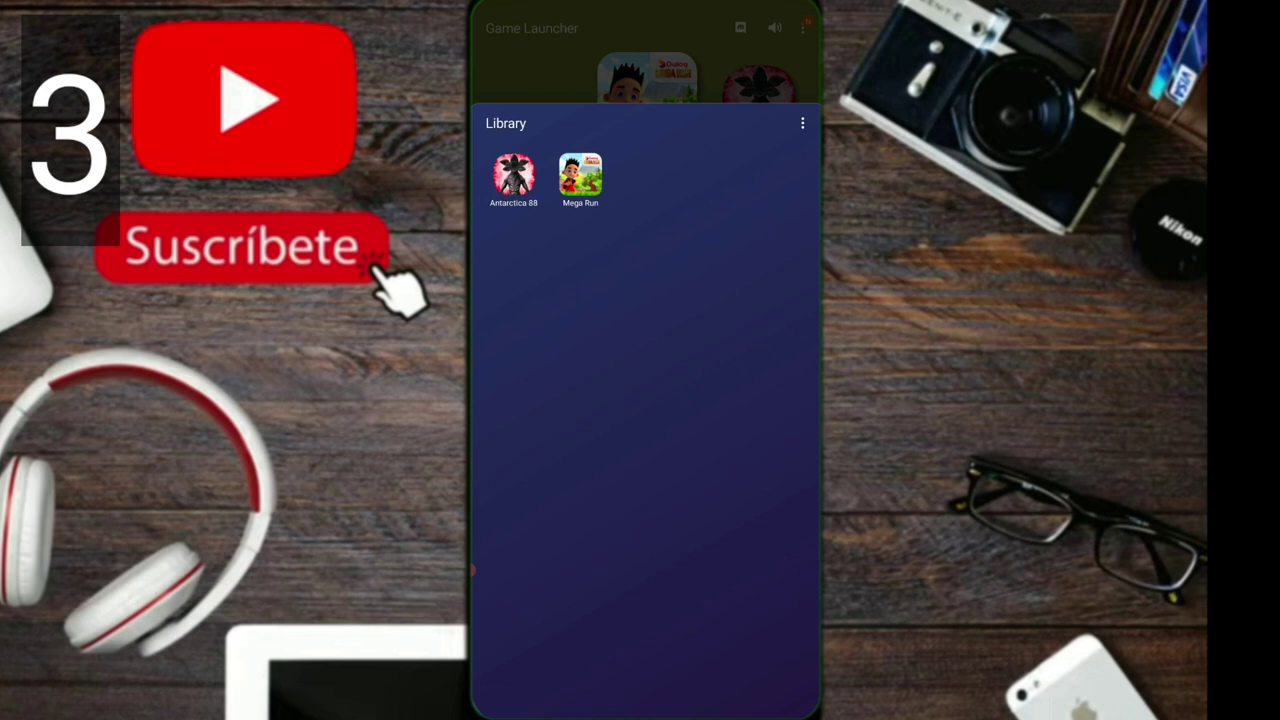
- Add Free Fire to the library through Add apps, then go to the home screen
left_click(802, 123)
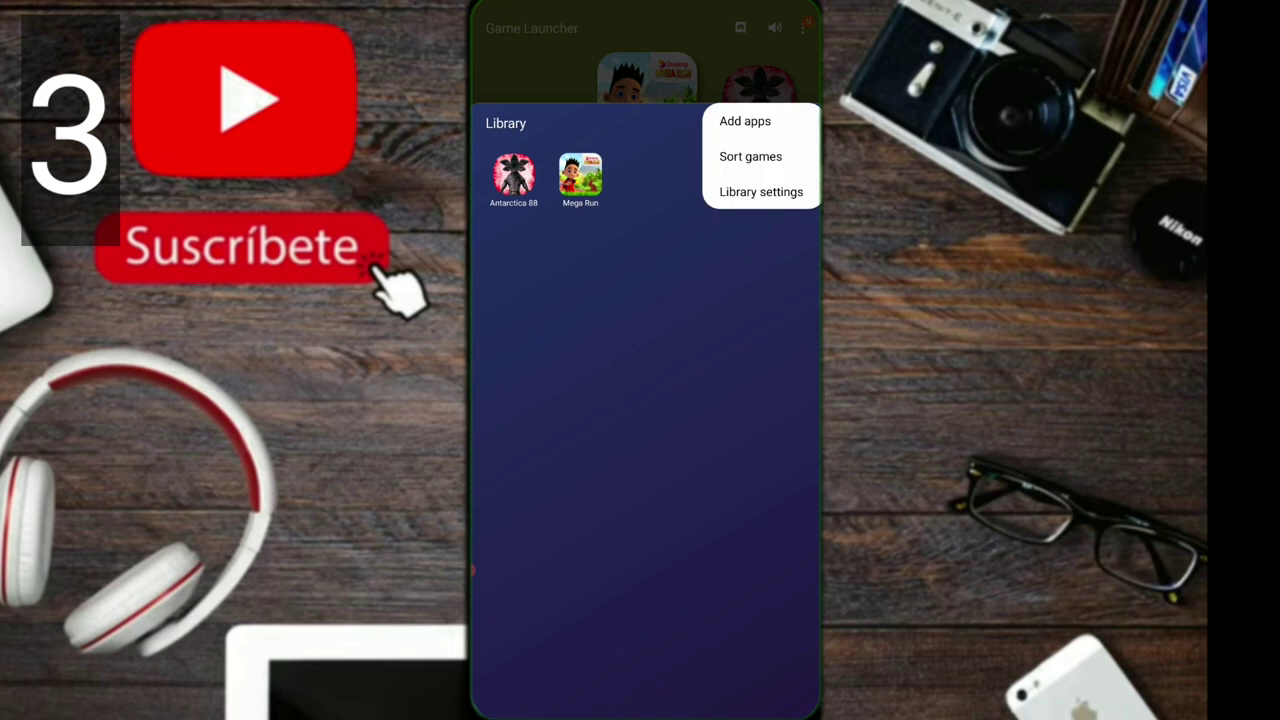
left_click(745, 121)
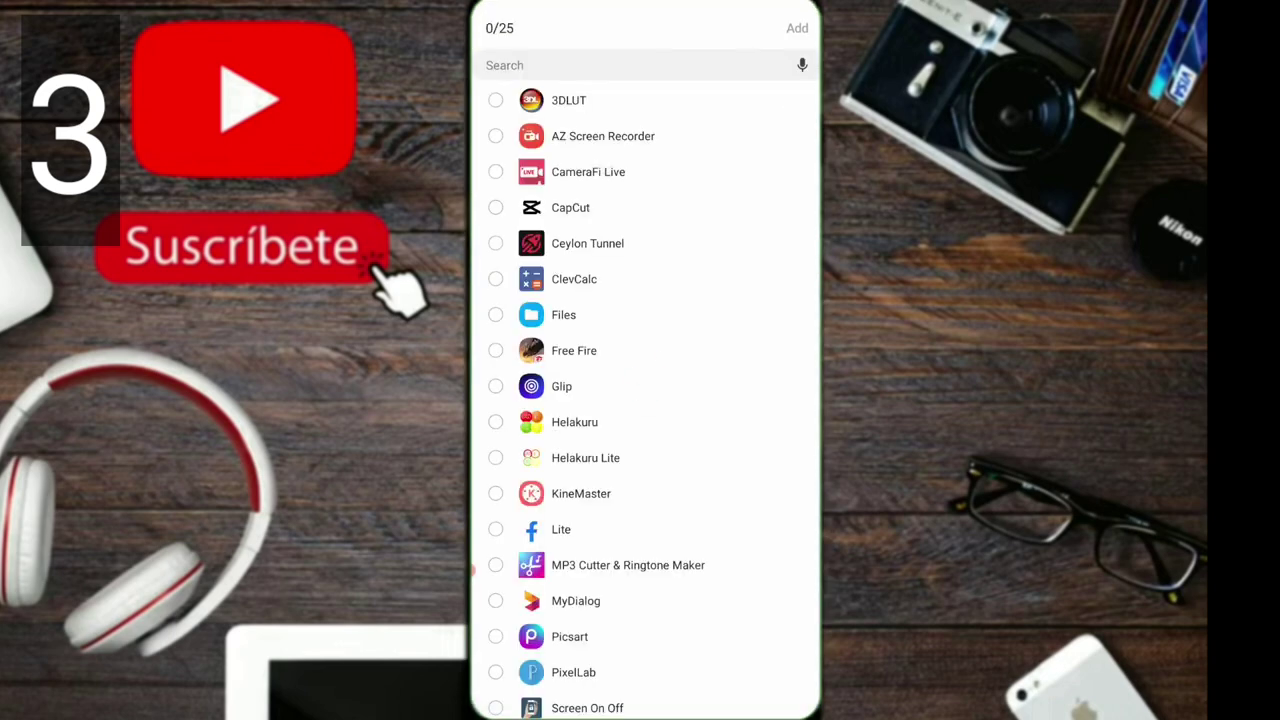
left_click(574, 350)
left_click(797, 28)
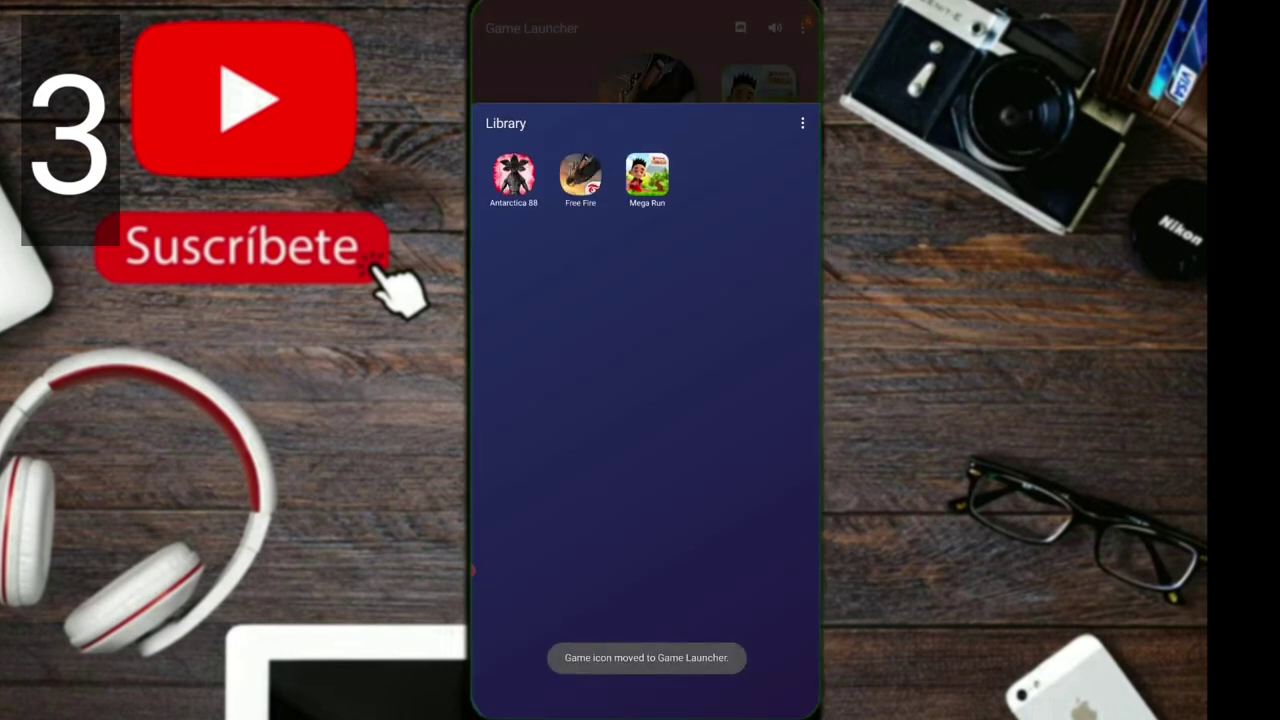
key("Escape")
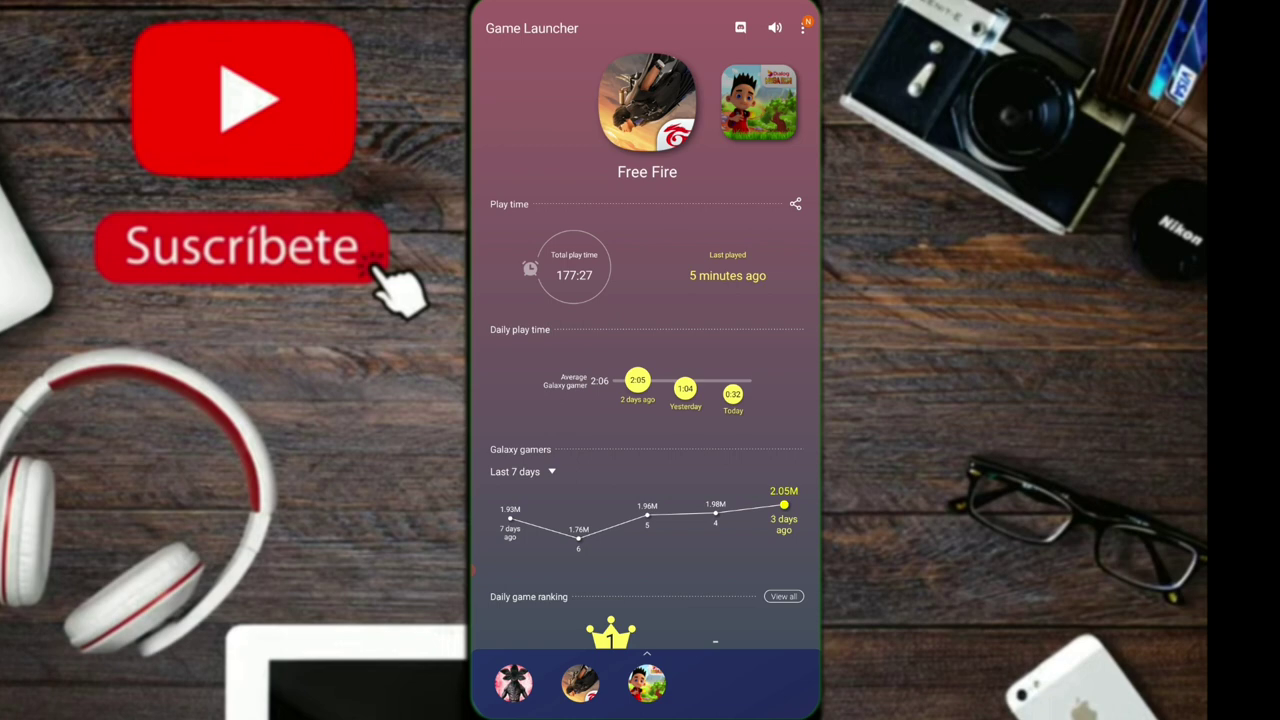
key("Home")
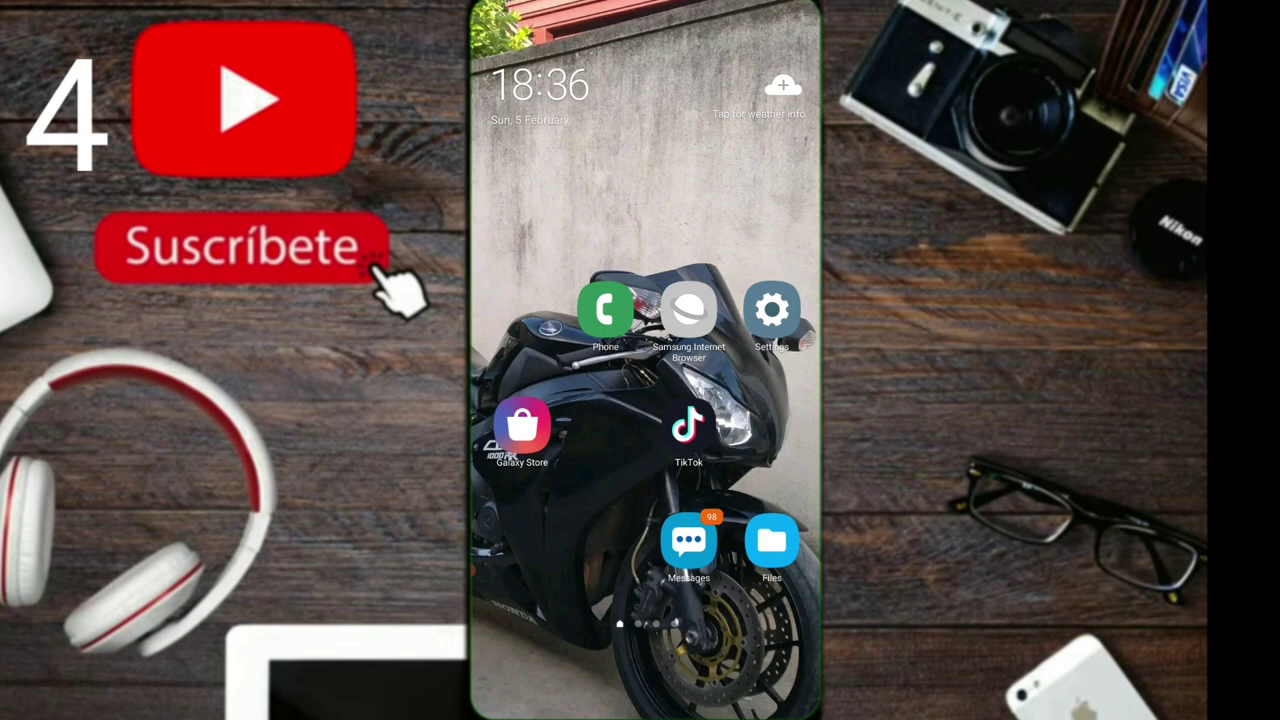
- Go from the phone's Settings into Device care
left_click(771, 310)
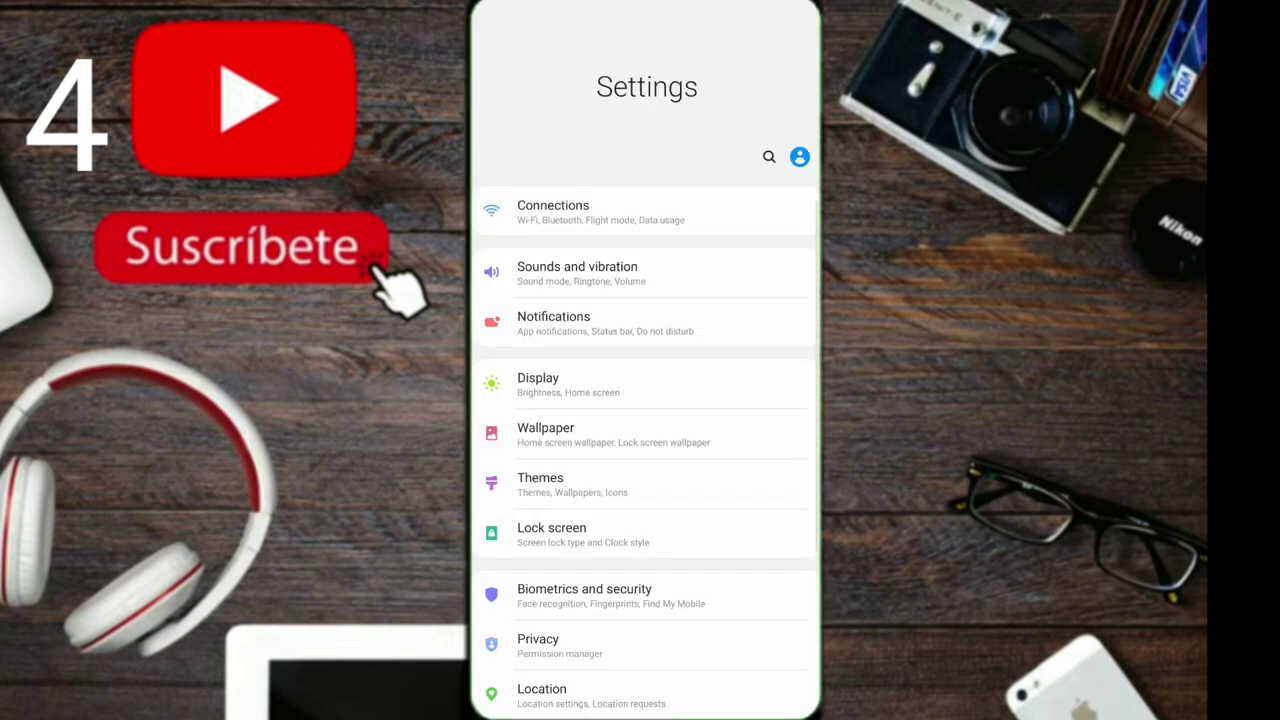
scroll(645, 400, "down", 5)
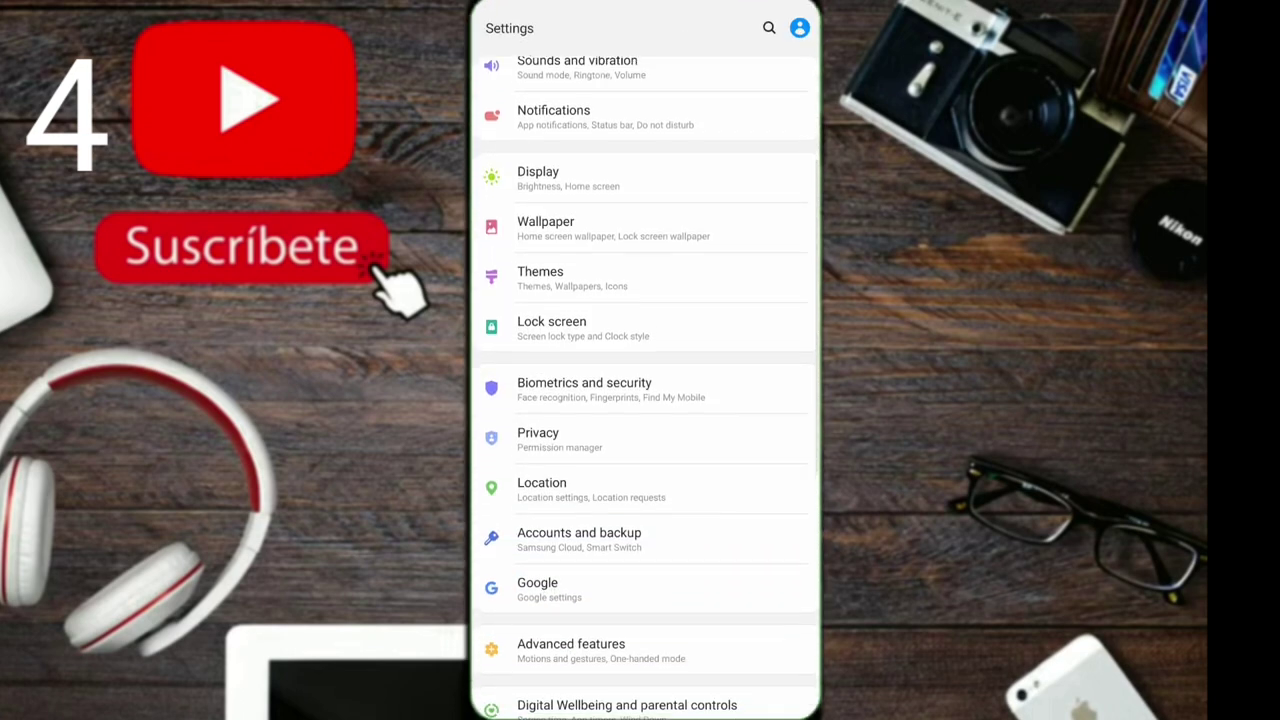
scroll(645, 400, "down", 3)
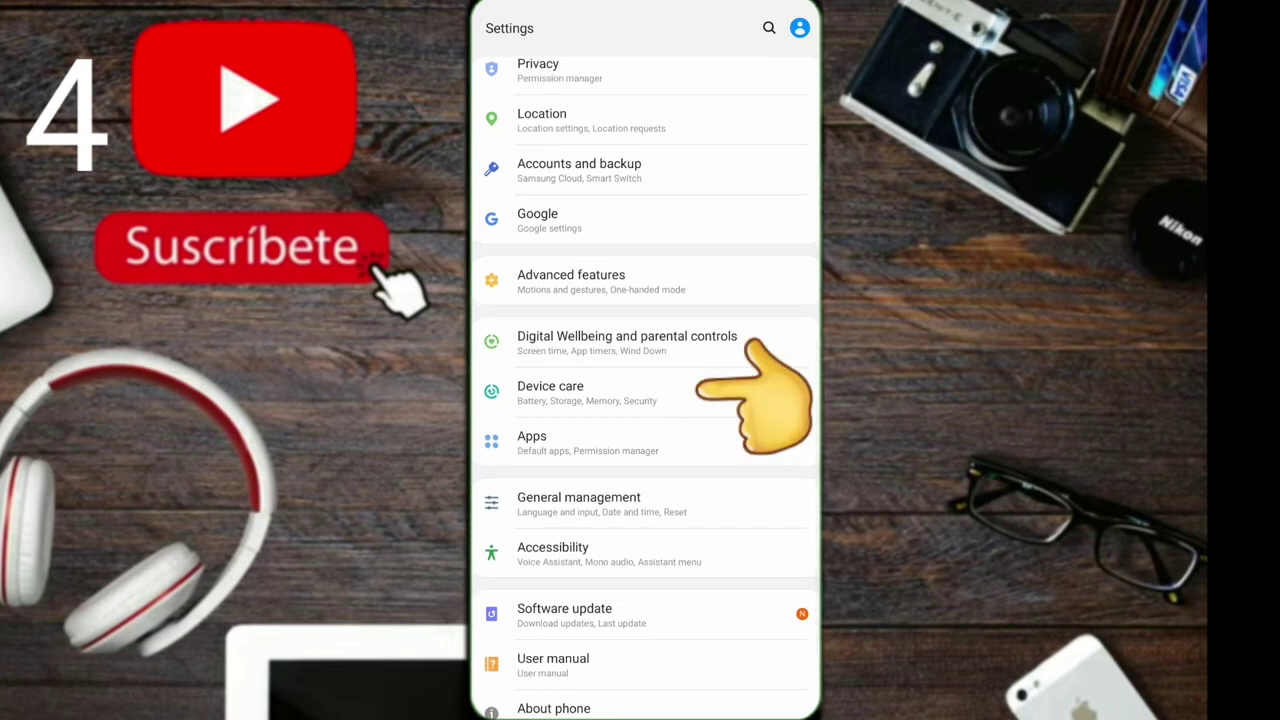
left_click(550, 392)
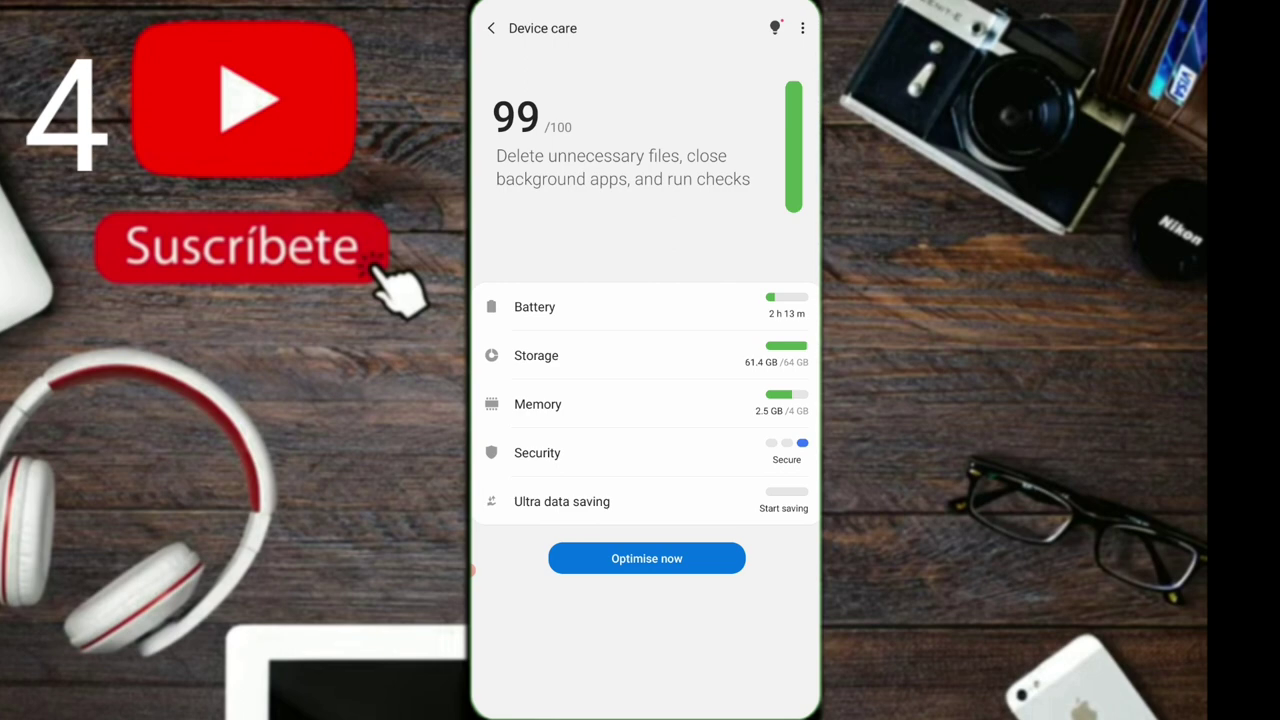
- Clean 177 MB of unnecessary files from Device care's Storage page
left_click(536, 355)
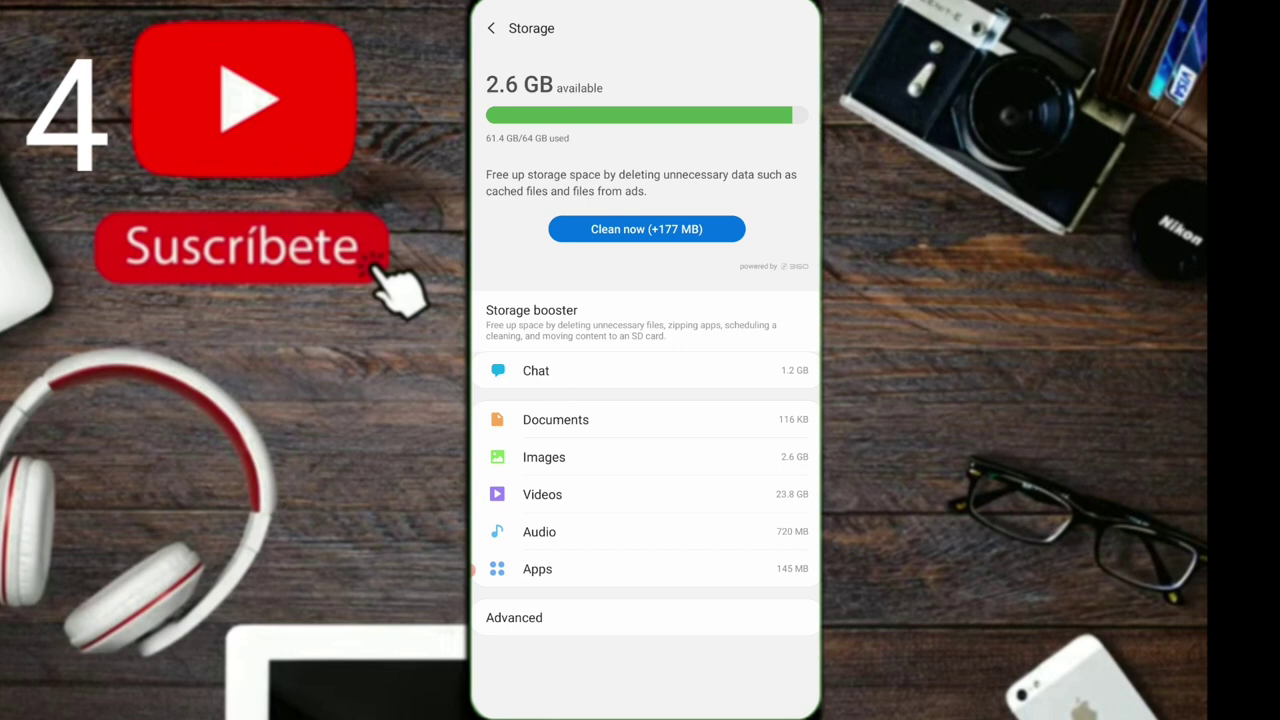
left_click(646, 229)
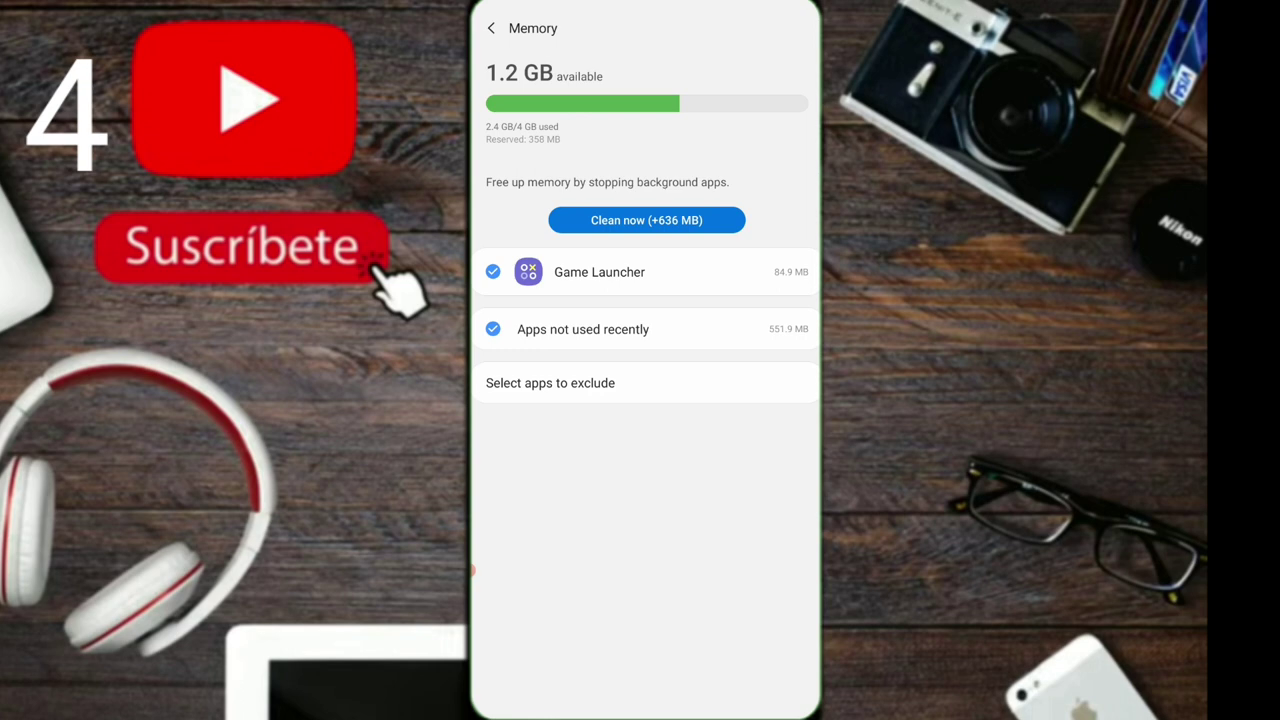
- Clean 636 MB of background app memory and return to the Device care overview
left_click(646, 220)
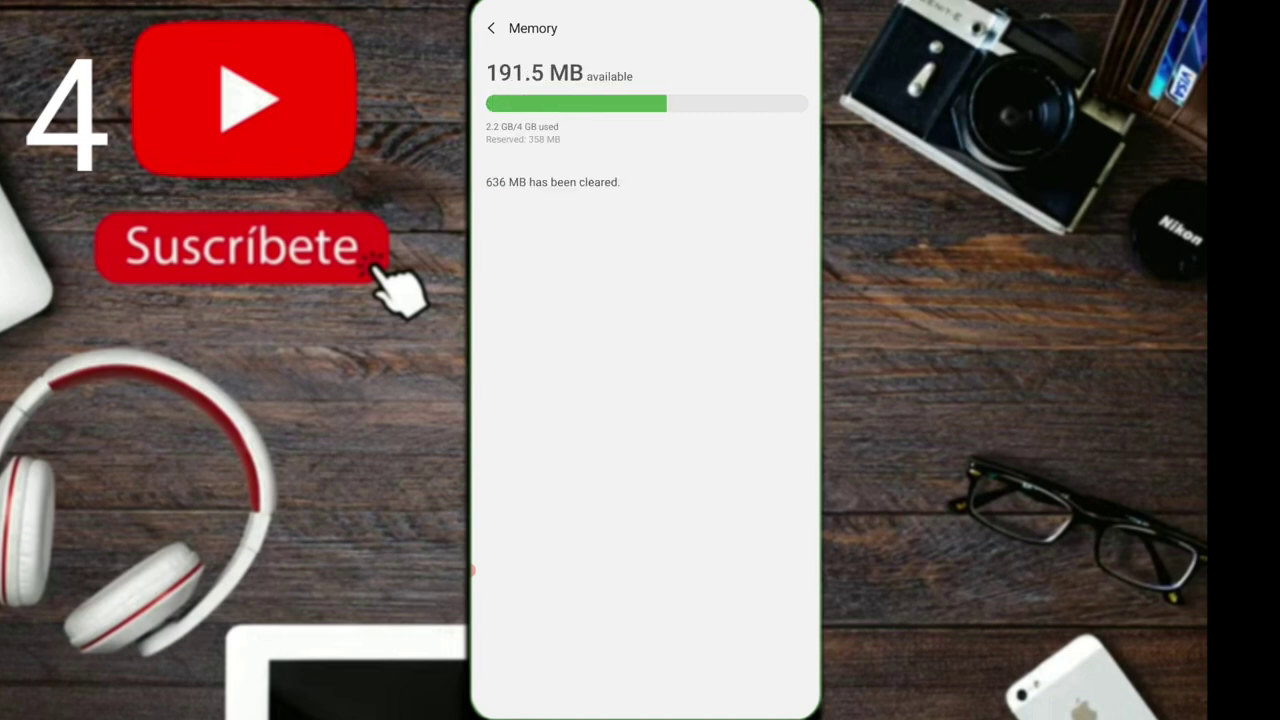
left_click(491, 28)
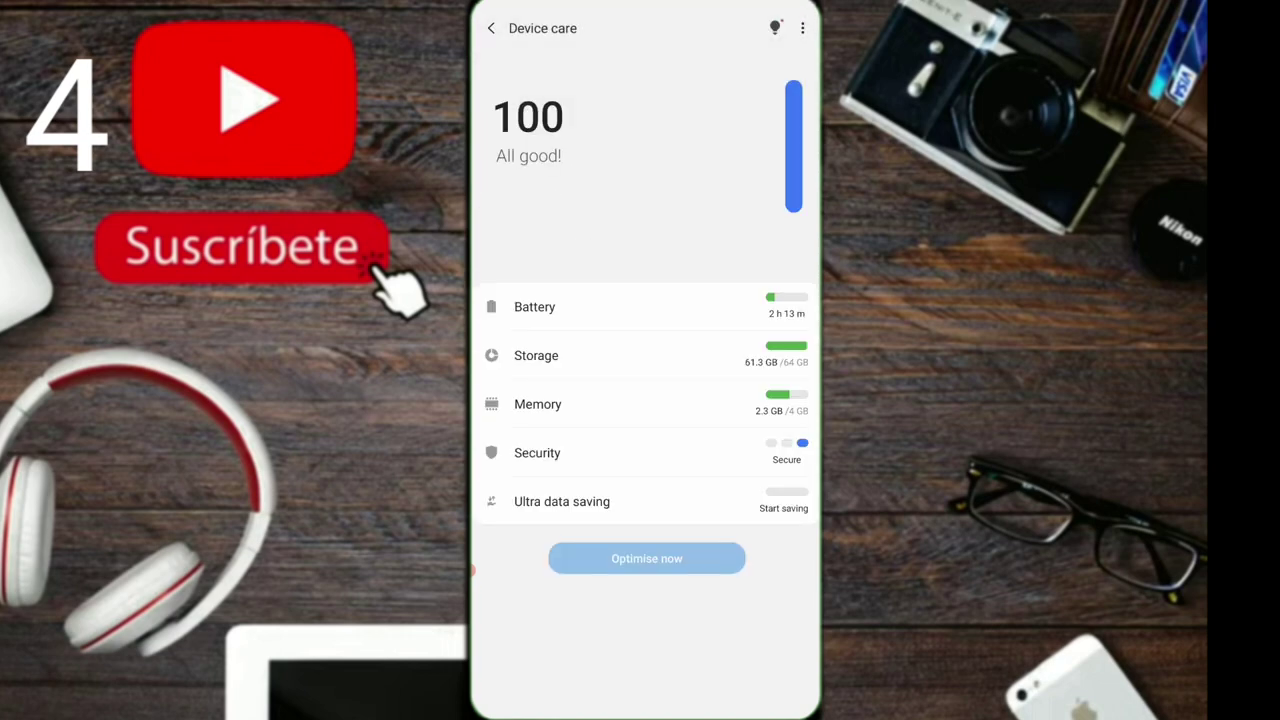